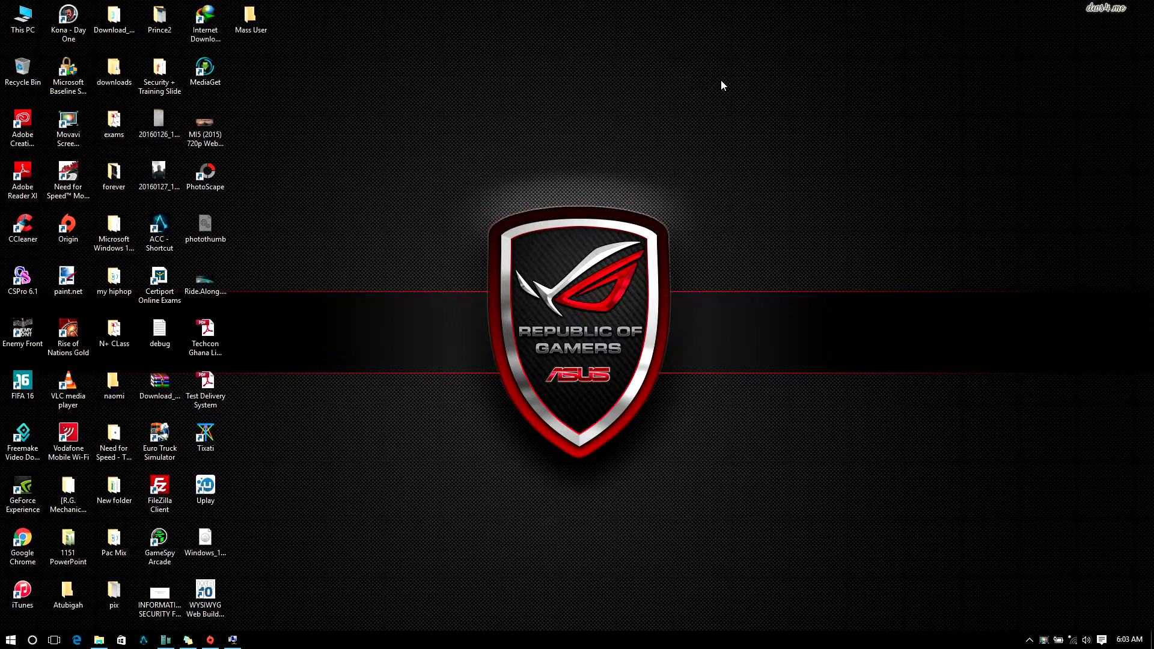
Step: Open the Names and Multi workbooks from the Mass User folder on the desktop
{"action": "double_click", "coordinate": [247, 24]}
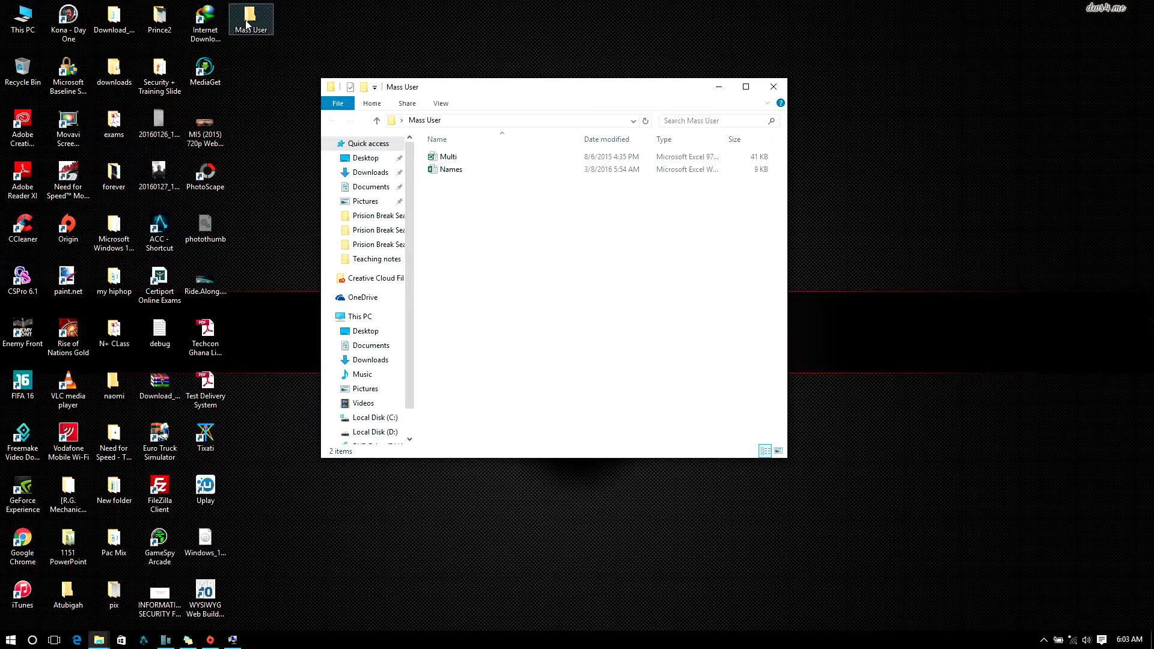
{"action": "double_click", "coordinate": [450, 174]}
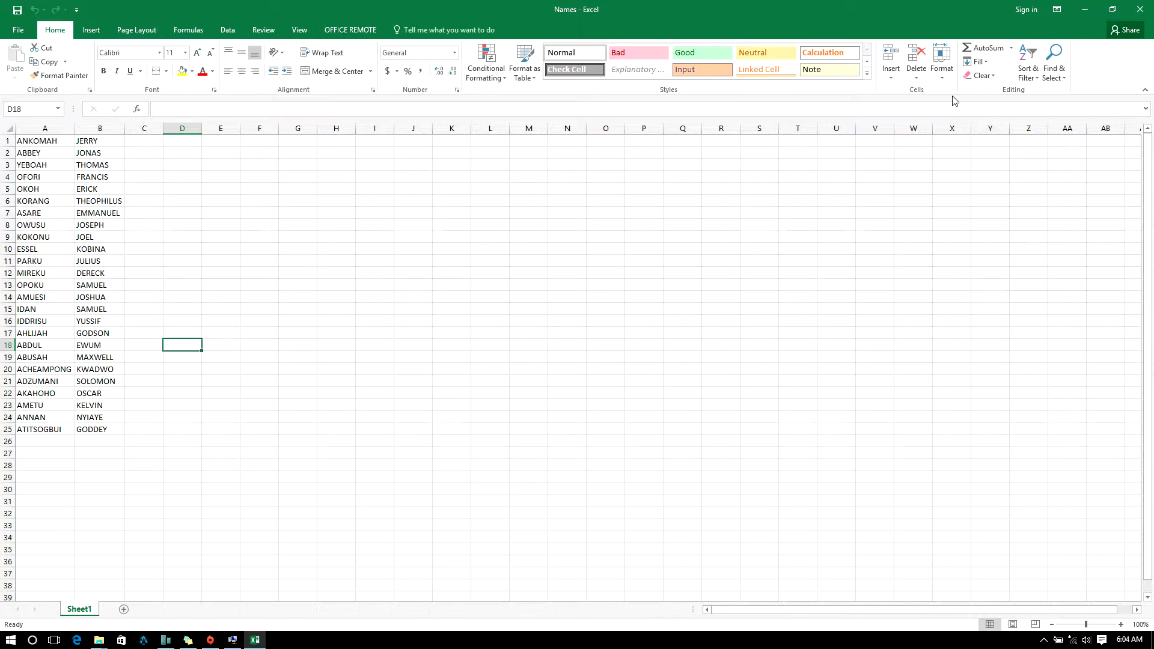
{"action": "left_click", "coordinate": [1085, 9]}
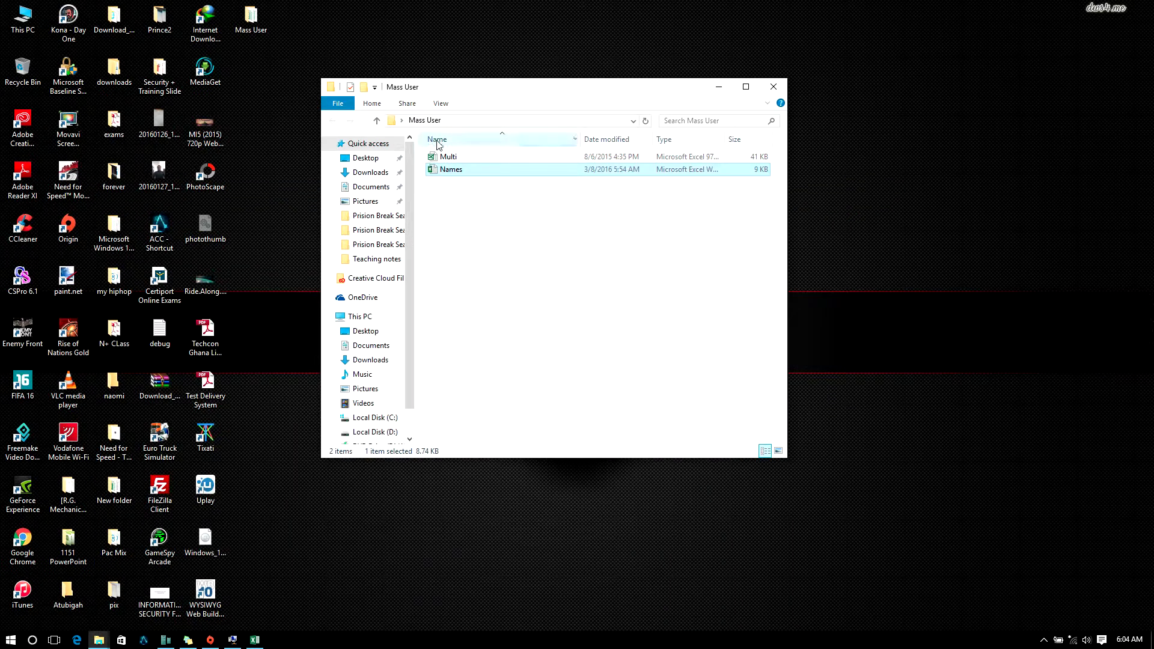
{"action": "double_click", "coordinate": [446, 157]}
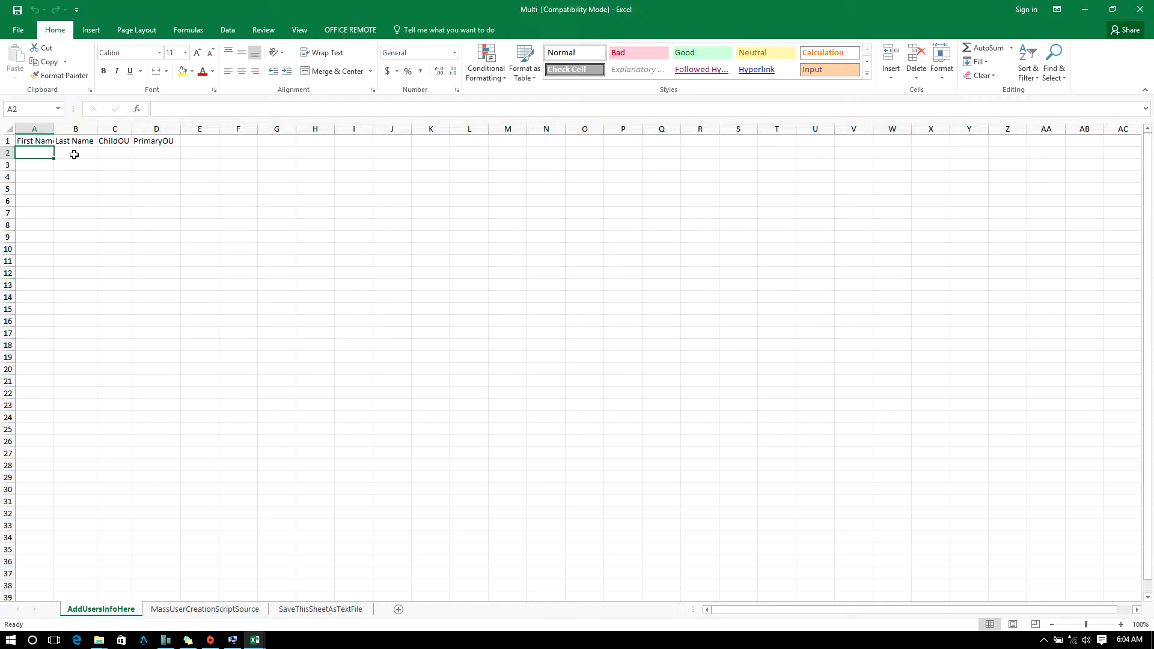
{"action": "left_click", "coordinate": [111, 151]}
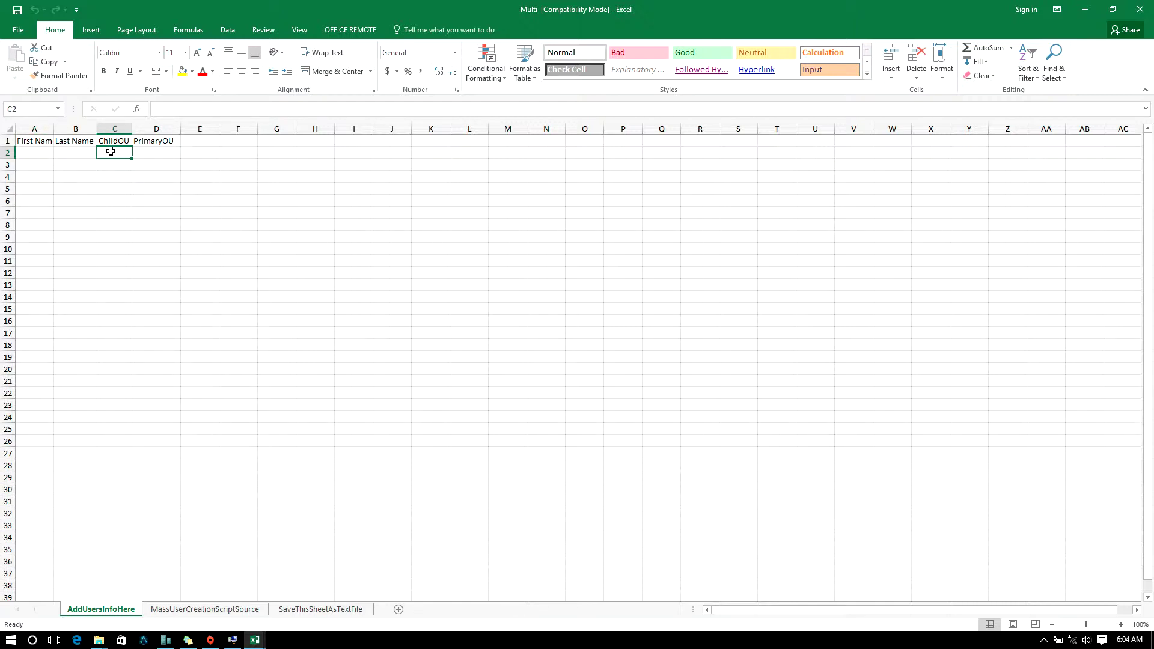
Step: Switch to the DC1 virtual machine and examine the HR, MIS and Sales organizational units under louis.com in refreshed Active Directory Users and Computers
{"action": "left_click", "coordinate": [166, 639]}
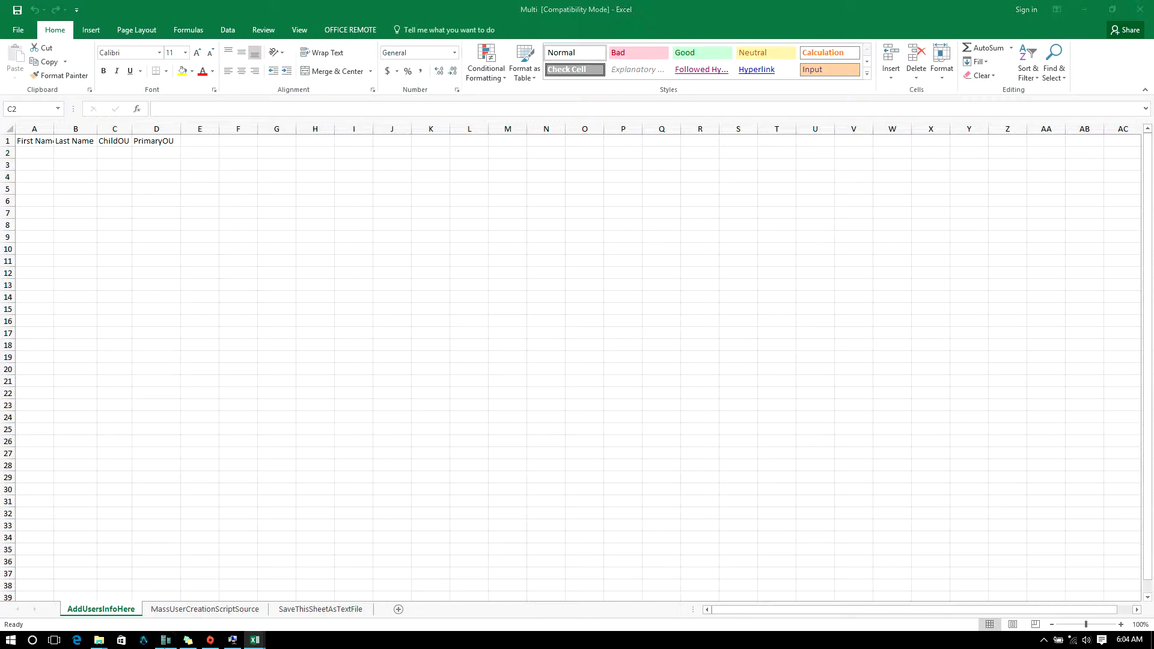
{"action": "left_click", "coordinate": [232, 639]}
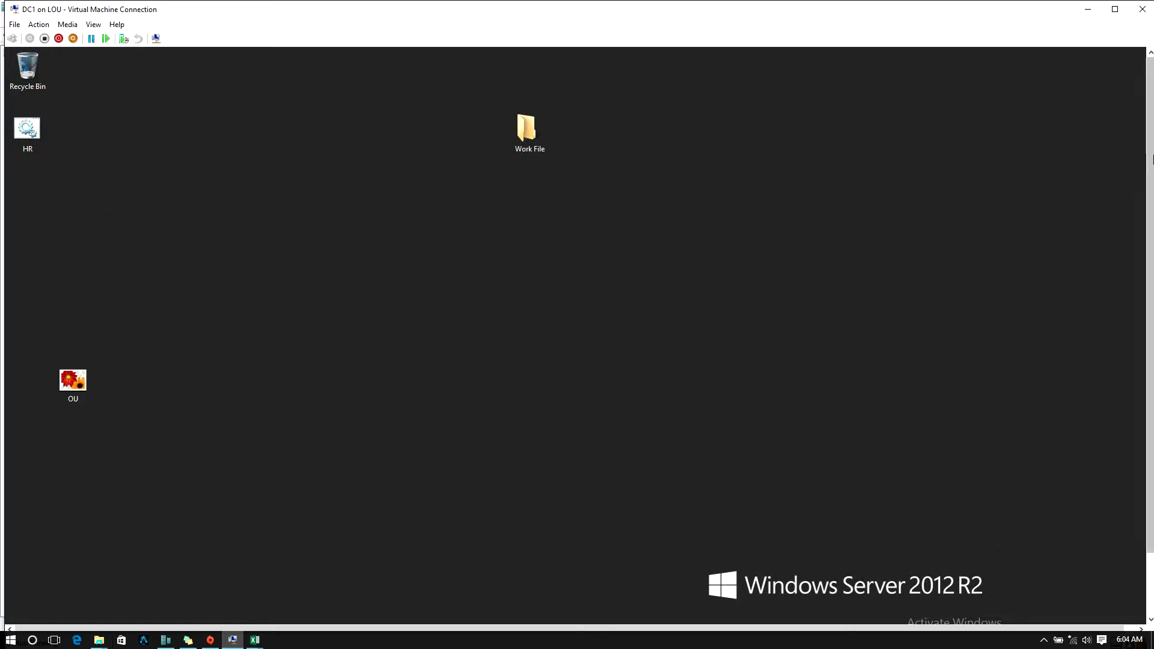
{"action": "scroll", "coordinate": [1149, 161], "scroll_direction": "down", "scroll_amount": 3}
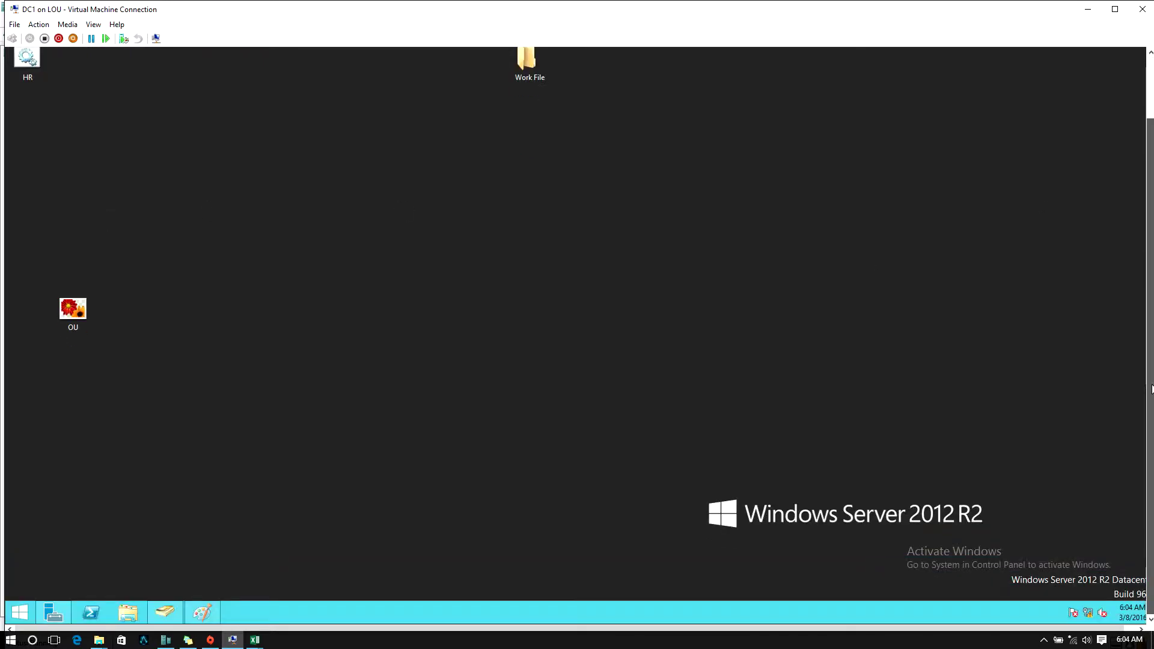
{"action": "left_click", "coordinate": [162, 611]}
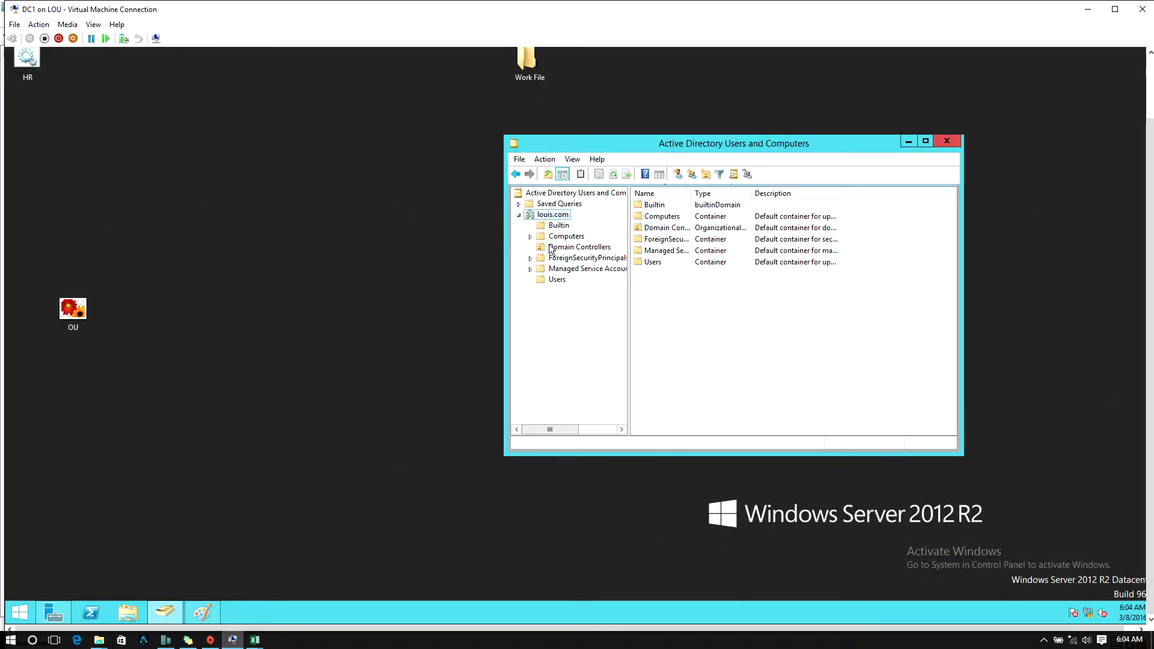
{"action": "left_click", "coordinate": [613, 175]}
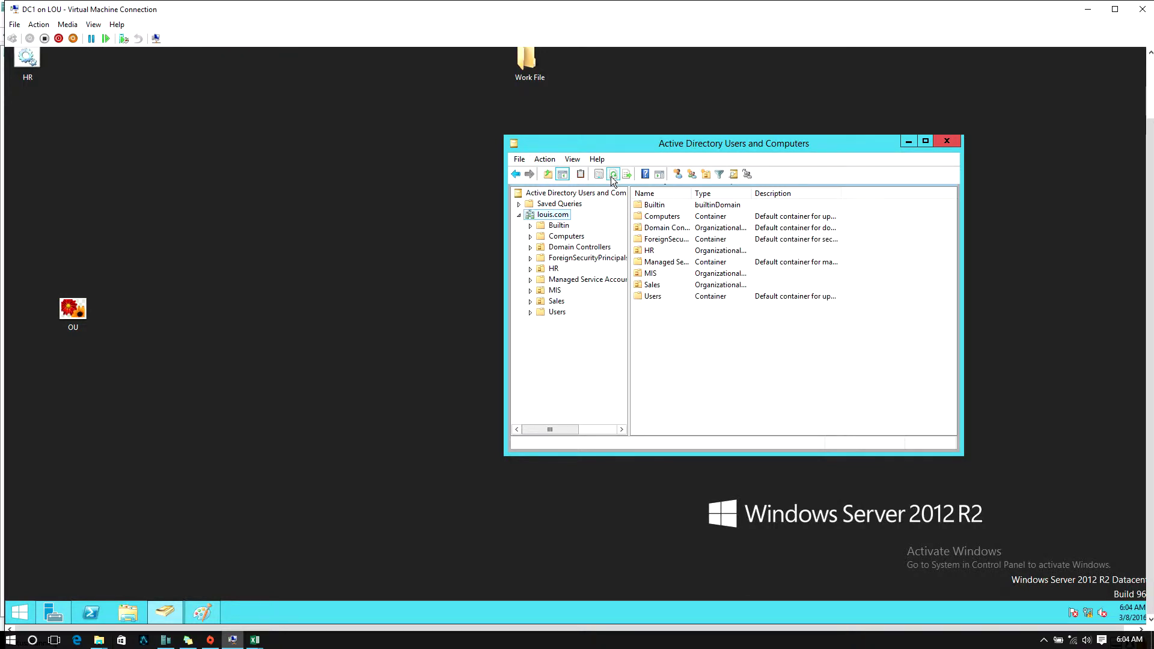
{"action": "left_click", "coordinate": [531, 270]}
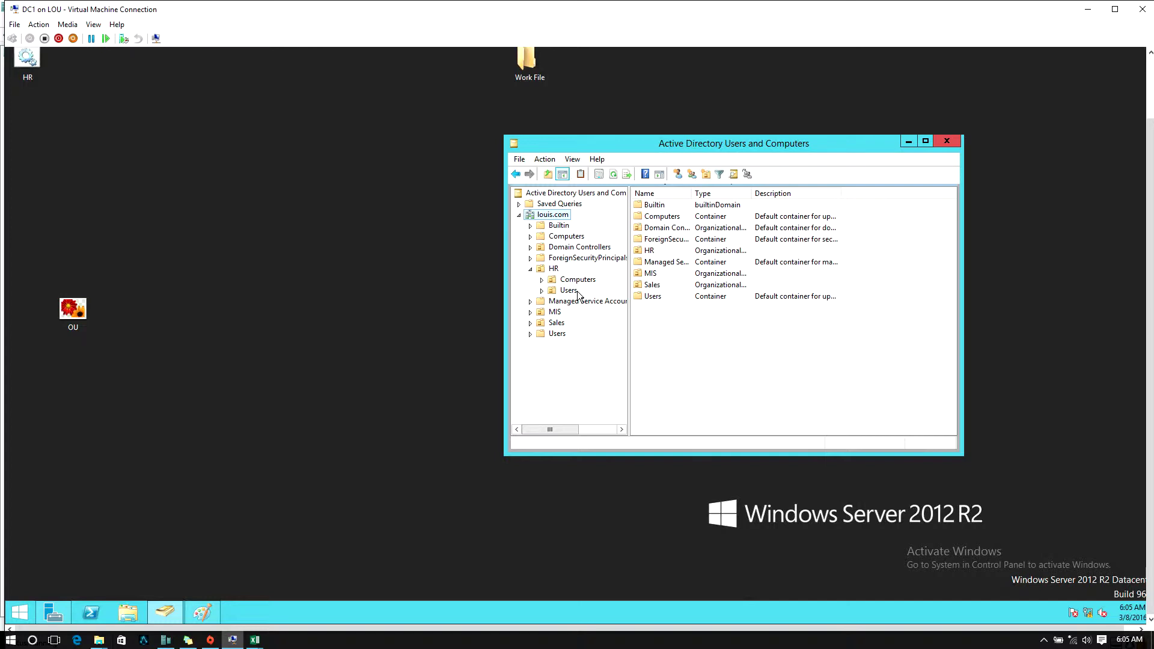
{"action": "left_click", "coordinate": [530, 312]}
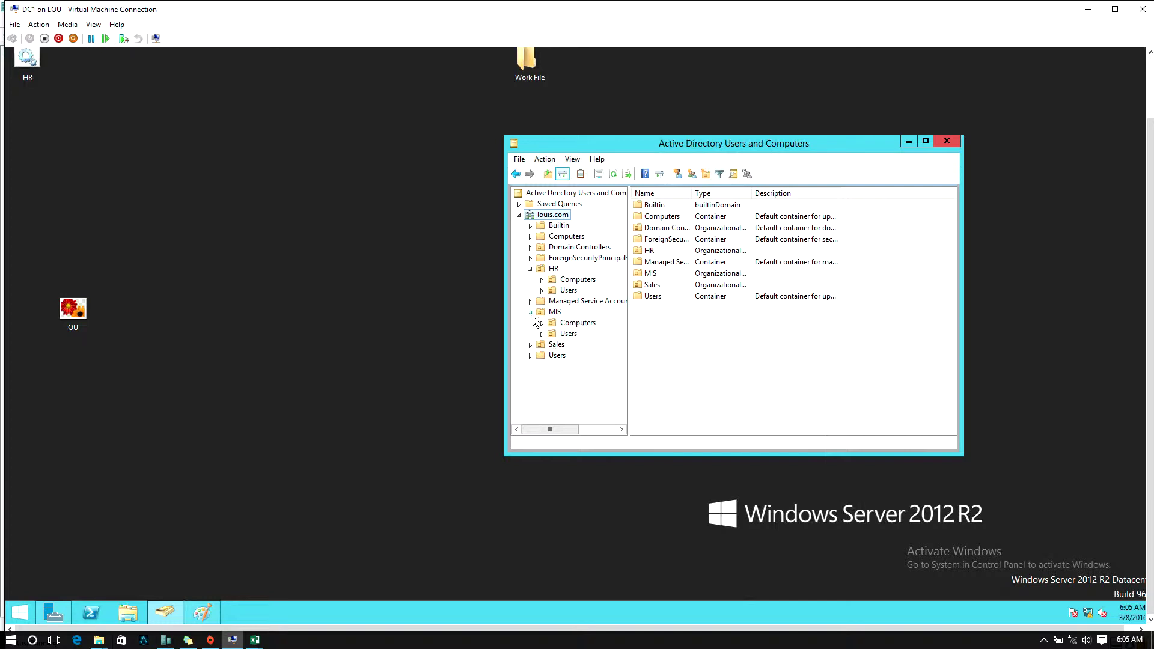
{"action": "left_click", "coordinate": [530, 345]}
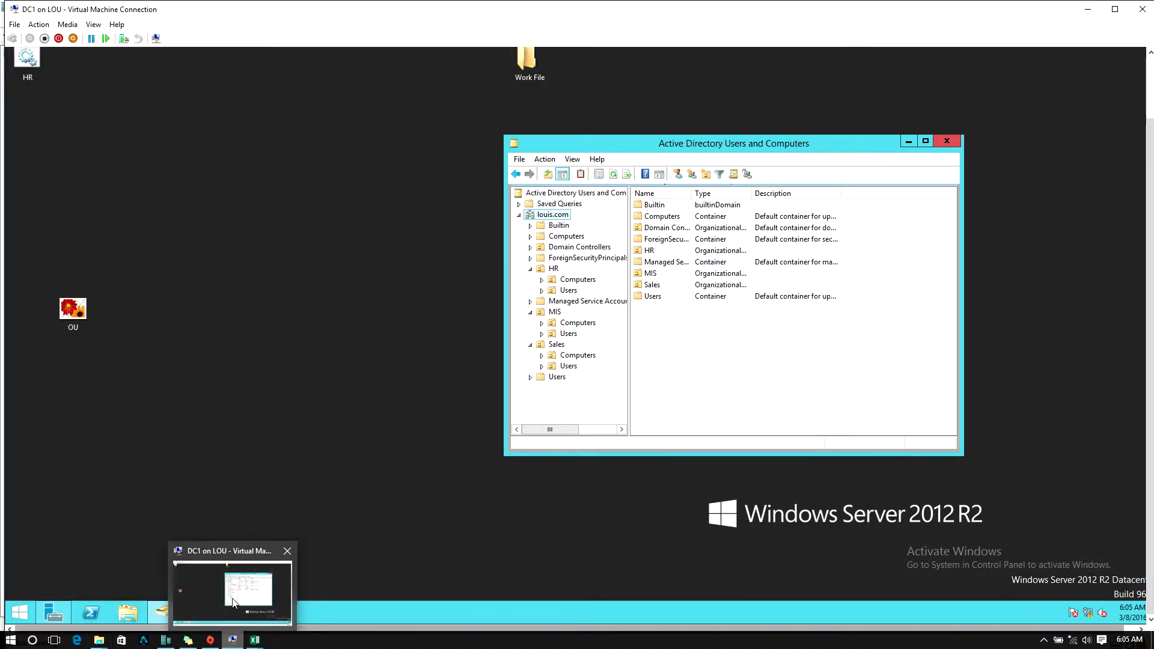
Step: Return to the Multi workbook in Excel and review the MassUserCreationScriptSource and SaveThisSheetAsTextFile sheets
{"action": "mouse_move", "coordinate": [257, 641]}
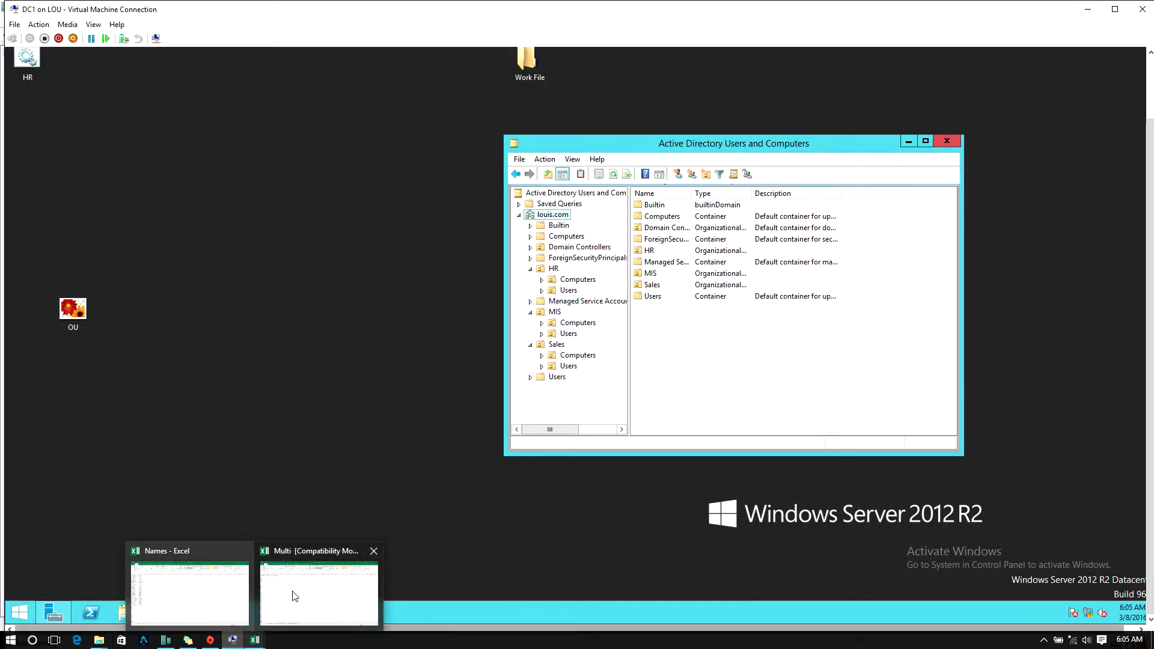
{"action": "left_click", "coordinate": [310, 593]}
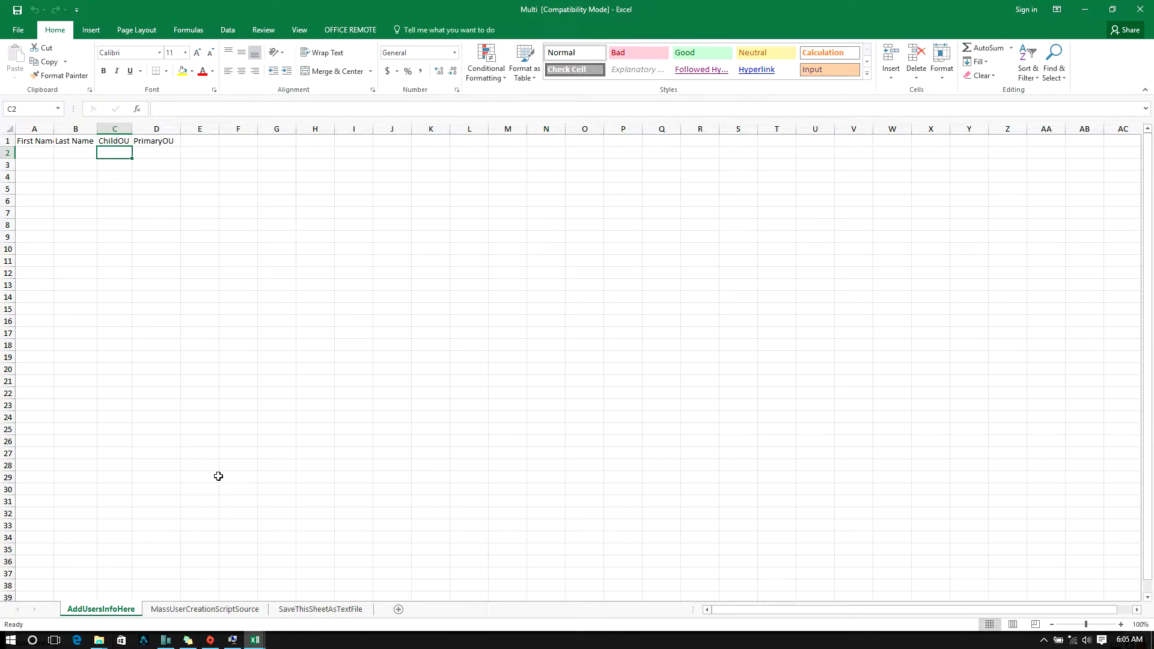
{"action": "left_click", "coordinate": [212, 609]}
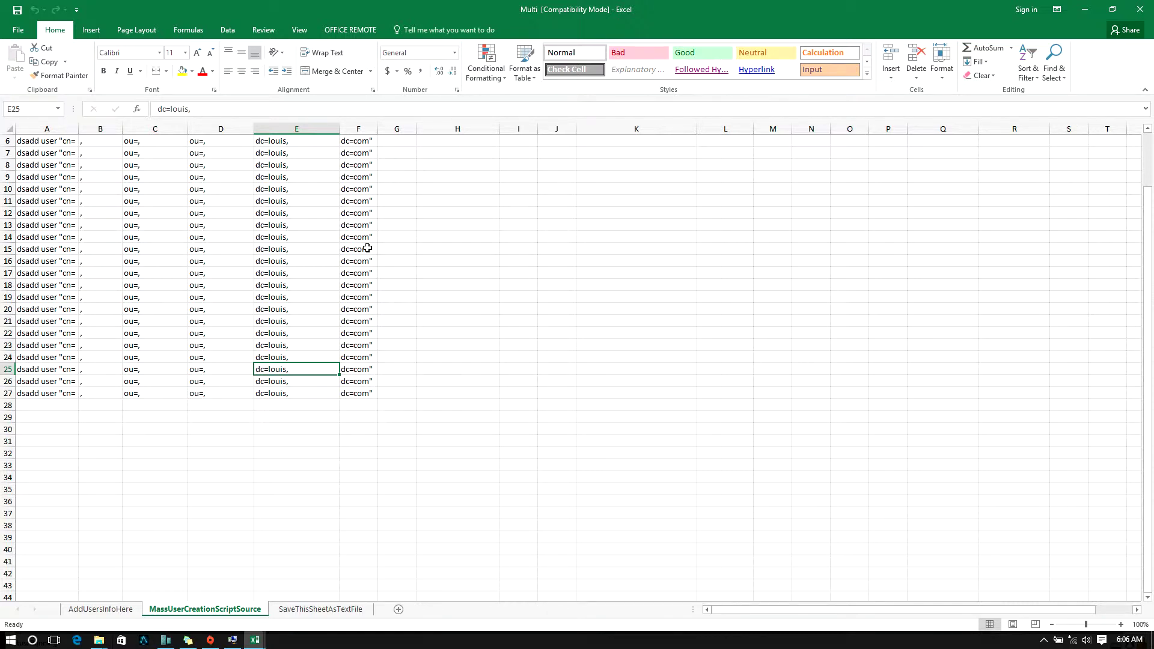
{"action": "left_click", "coordinate": [309, 610]}
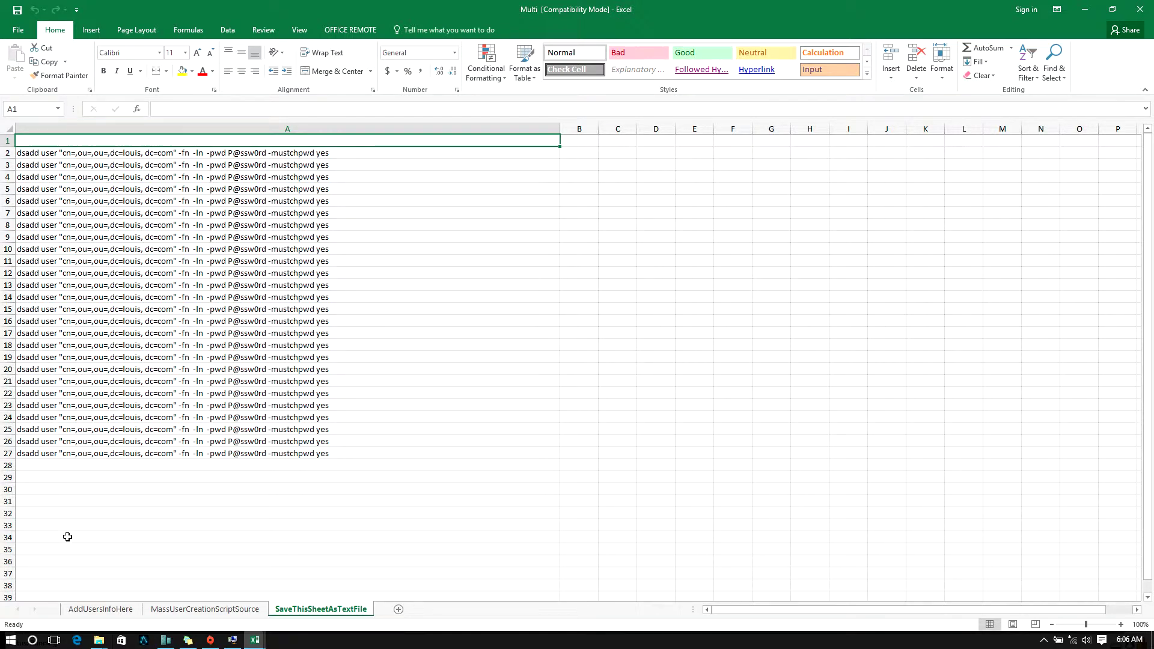
Step: Select A2:B2 on the AddUsersInfoHere sheet as the destination and copy the name list A1:B25 from the Names workbook
{"action": "left_click", "coordinate": [102, 608]}
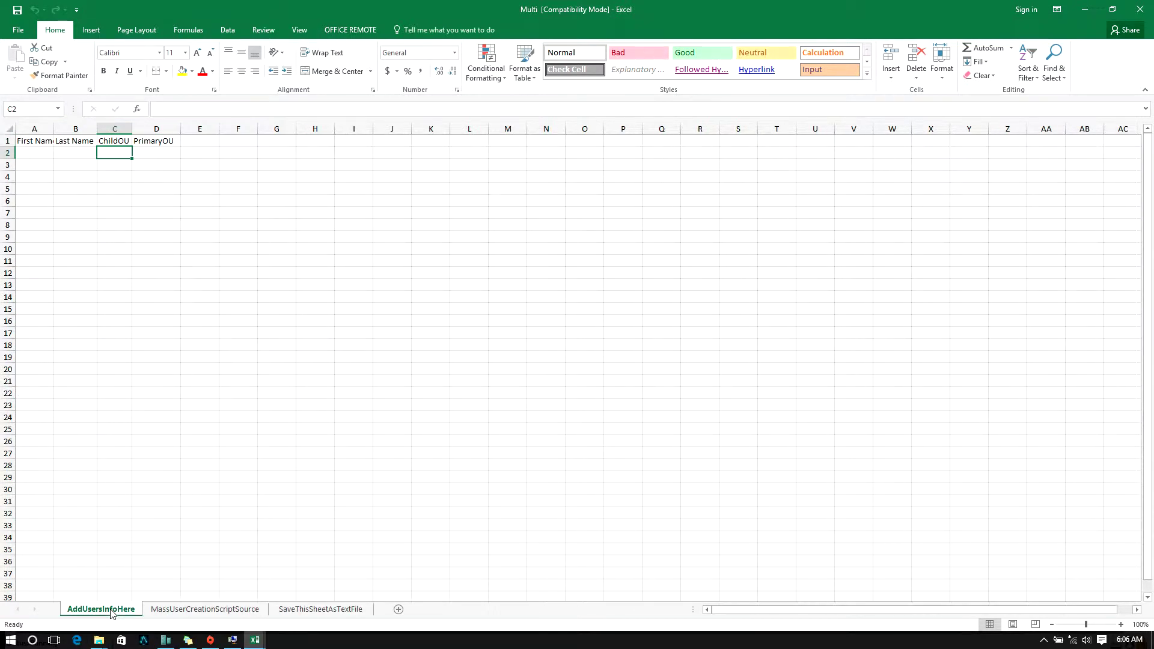
{"action": "left_click", "coordinate": [29, 150]}
{"action": "left_click_drag", "start_coordinate": [29, 151], "coordinate": [66, 153]}
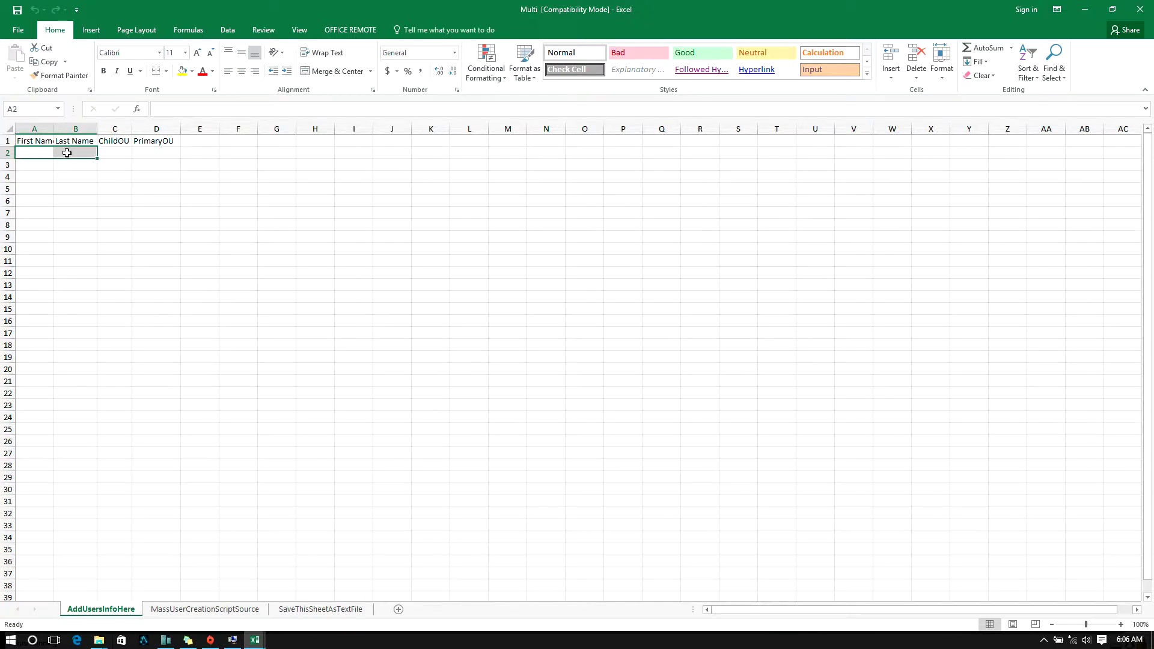
{"action": "mouse_move", "coordinate": [255, 639]}
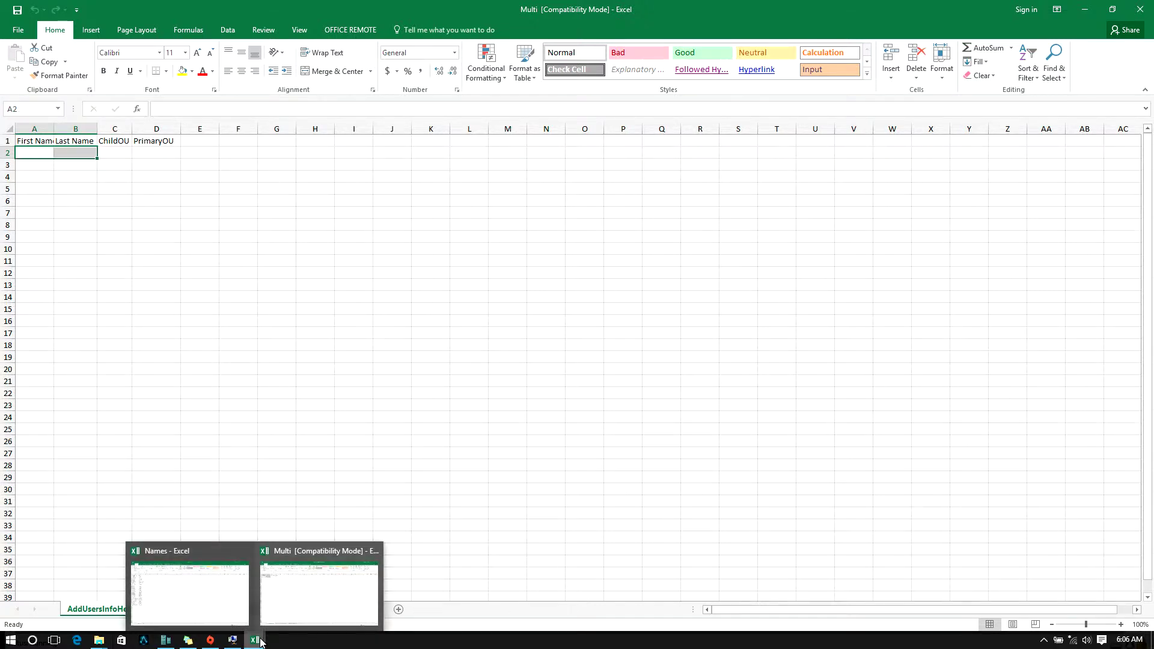
{"action": "left_click", "coordinate": [213, 601]}
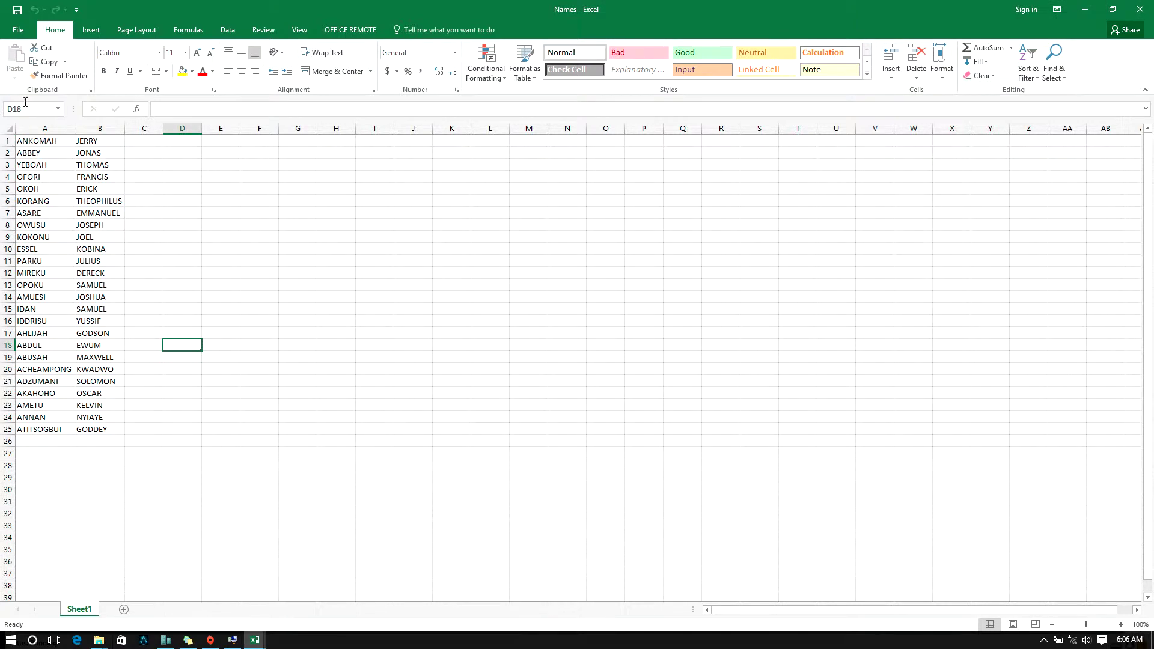
{"action": "left_click_drag", "start_coordinate": [57, 141], "coordinate": [117, 425]}
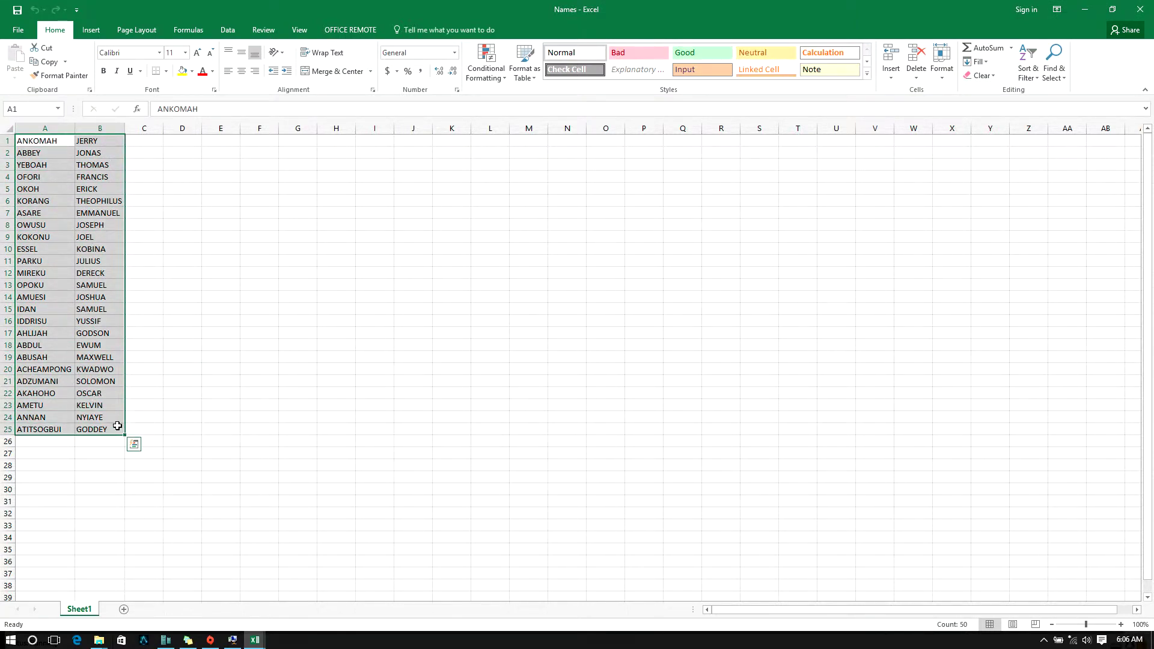
{"action": "key", "text": "ctrl+c"}
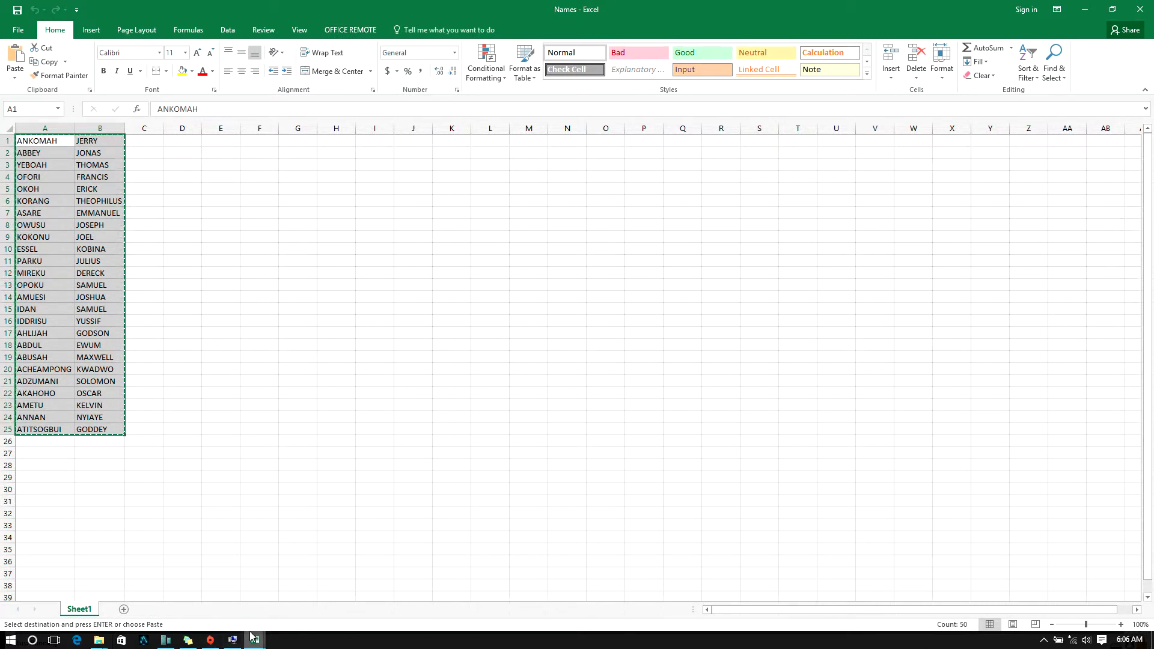
Step: Paste the copied names into the Multi workbook's AddUsersInfoHere sheet from A2 and autofit the First Name and Last Name columns
{"action": "left_click", "coordinate": [252, 636]}
{"action": "left_click", "coordinate": [198, 588]}
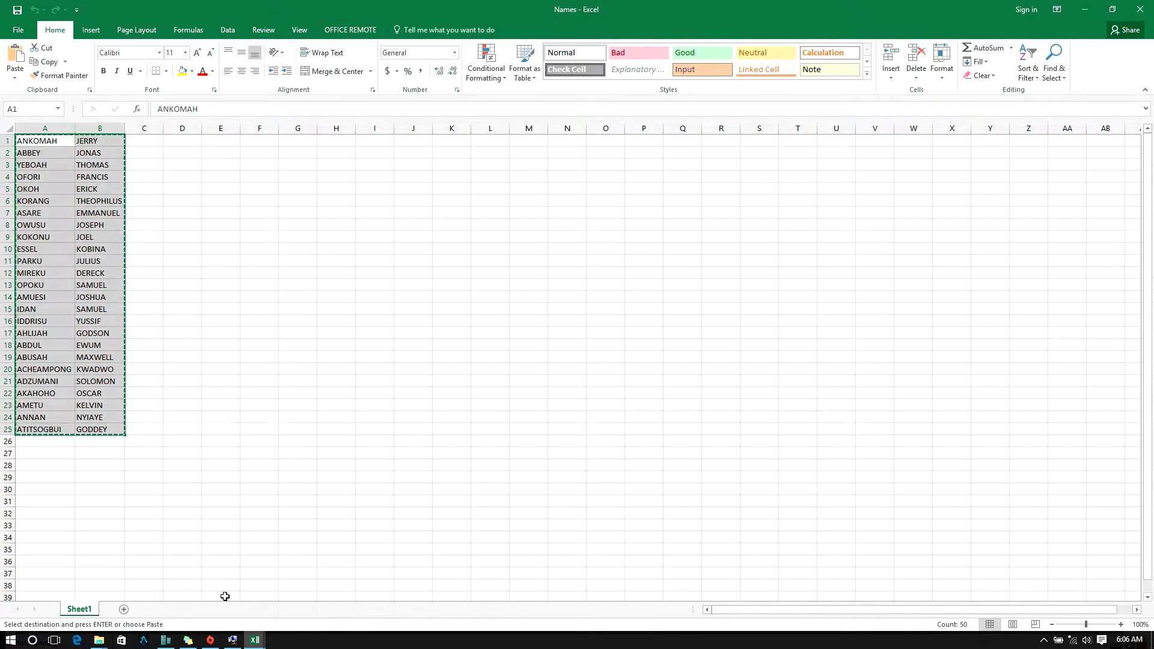
{"action": "left_click", "coordinate": [254, 640]}
{"action": "left_click", "coordinate": [287, 591]}
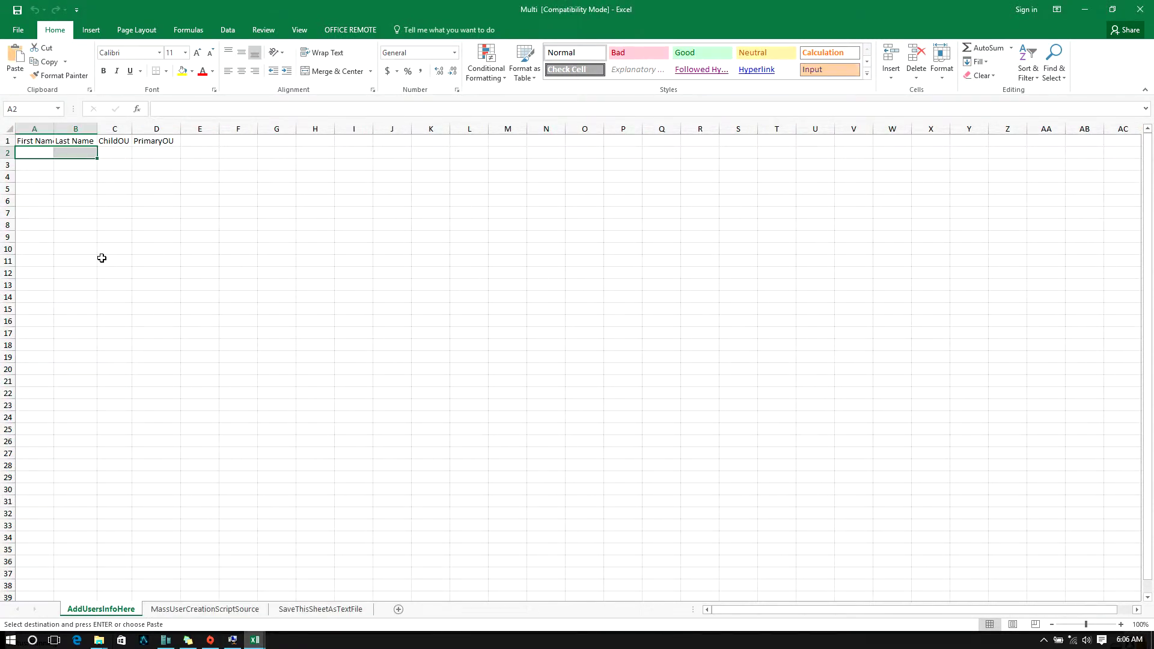
{"action": "key", "text": "ctrl+v"}
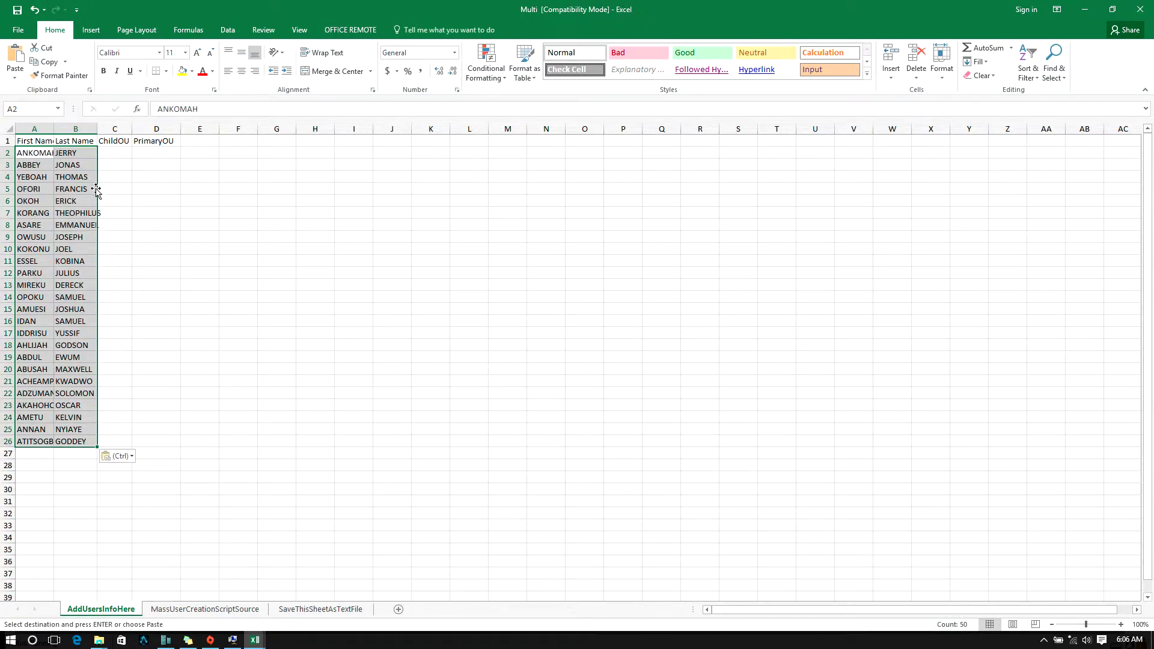
{"action": "double_click", "coordinate": [54, 128]}
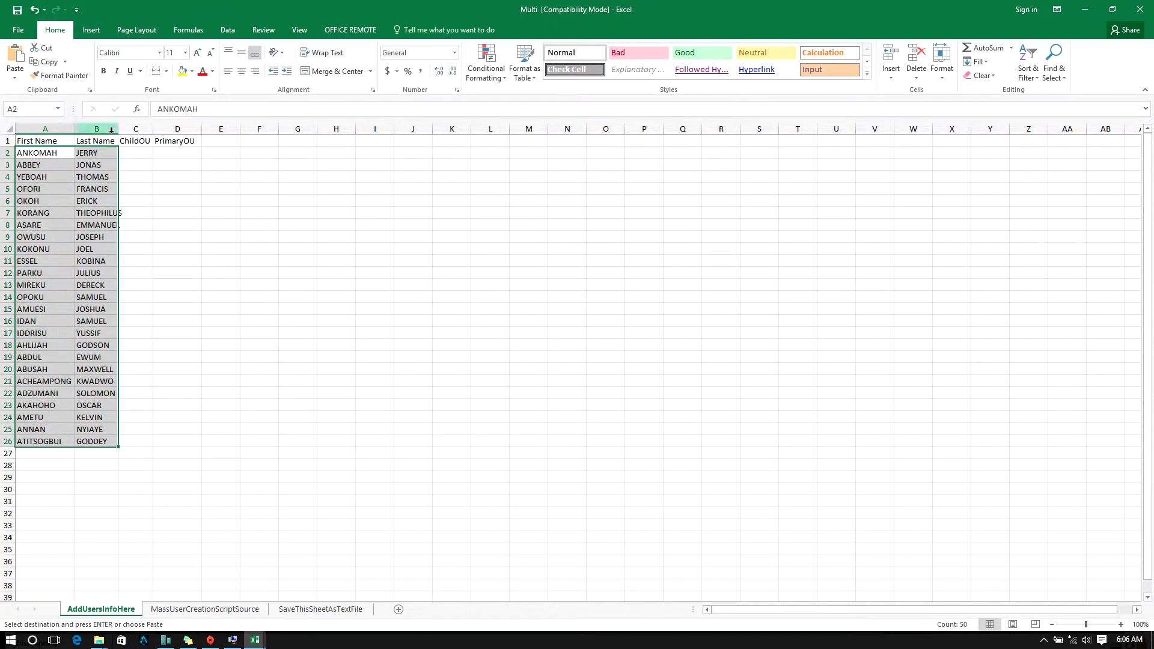
{"action": "double_click", "coordinate": [118, 128]}
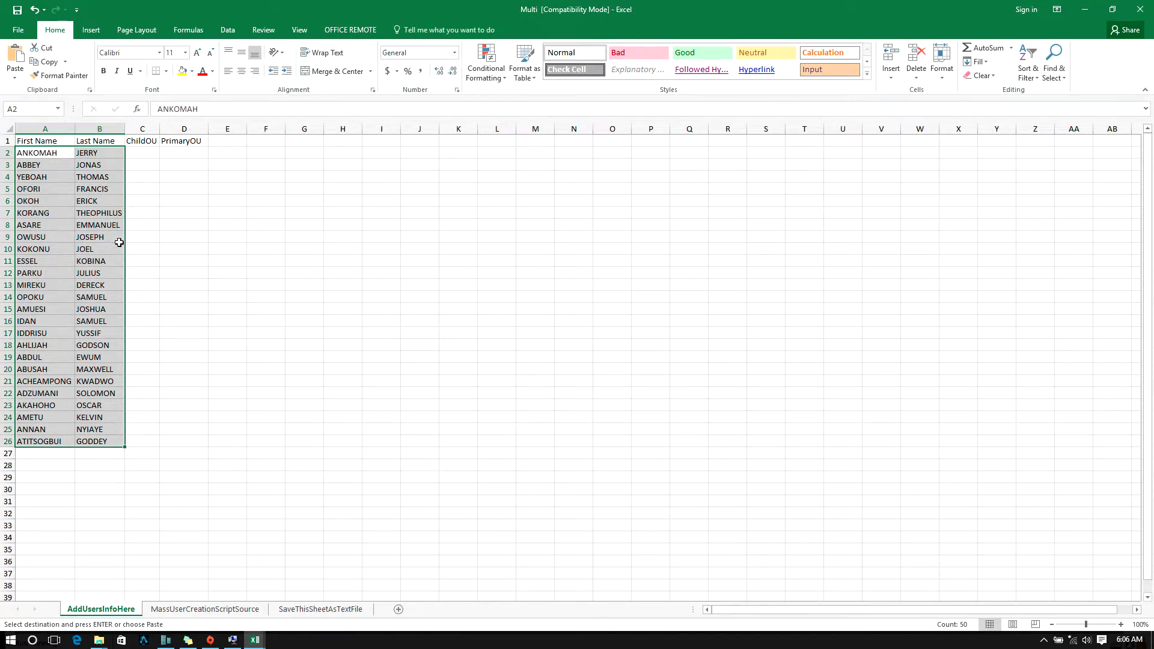
Step: Enter Users as the ChildOU in C2 and fill it down to C26
{"action": "left_click", "coordinate": [143, 153]}
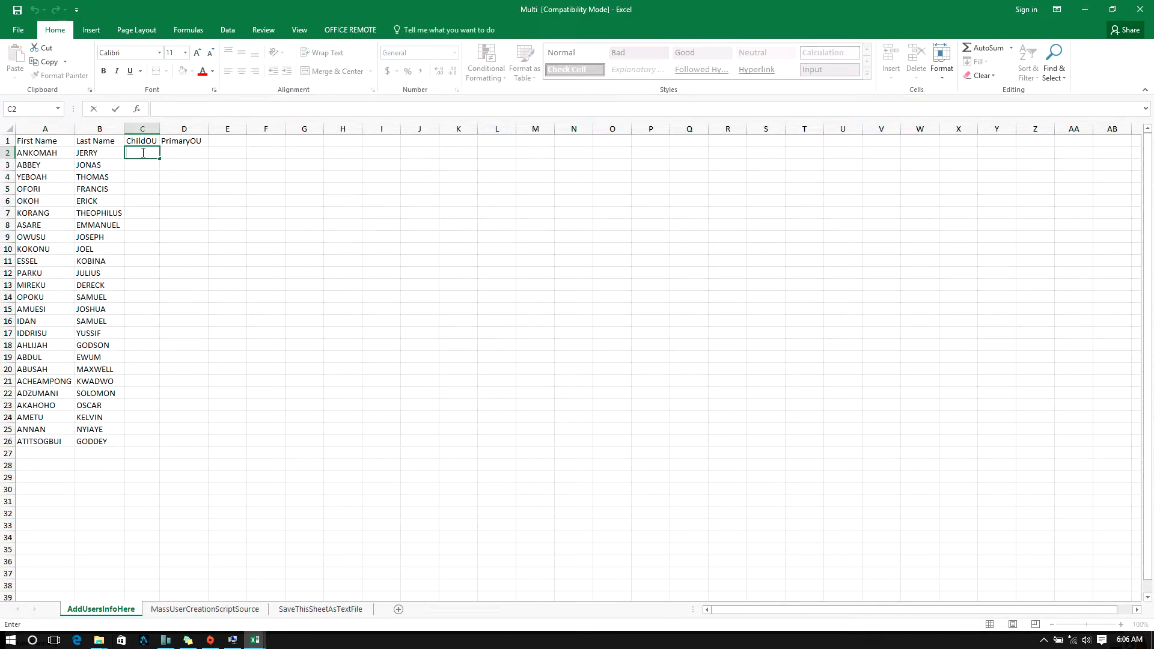
{"action": "type", "text": "Users"}
{"action": "left_click_drag", "start_coordinate": [161, 160], "coordinate": [140, 447]}
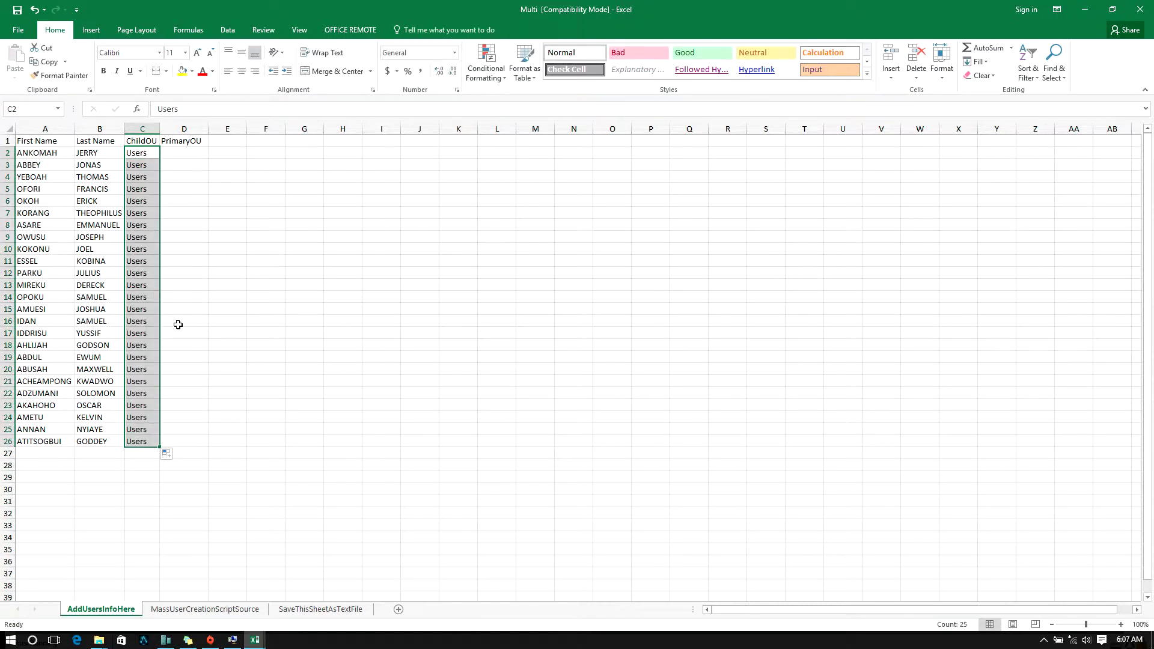
Step: Check the organizational unit names on DC1, enter MIS as the PrimaryOU in D2 of the Multi workbook and fill it down to D9
{"action": "left_click", "coordinate": [232, 640]}
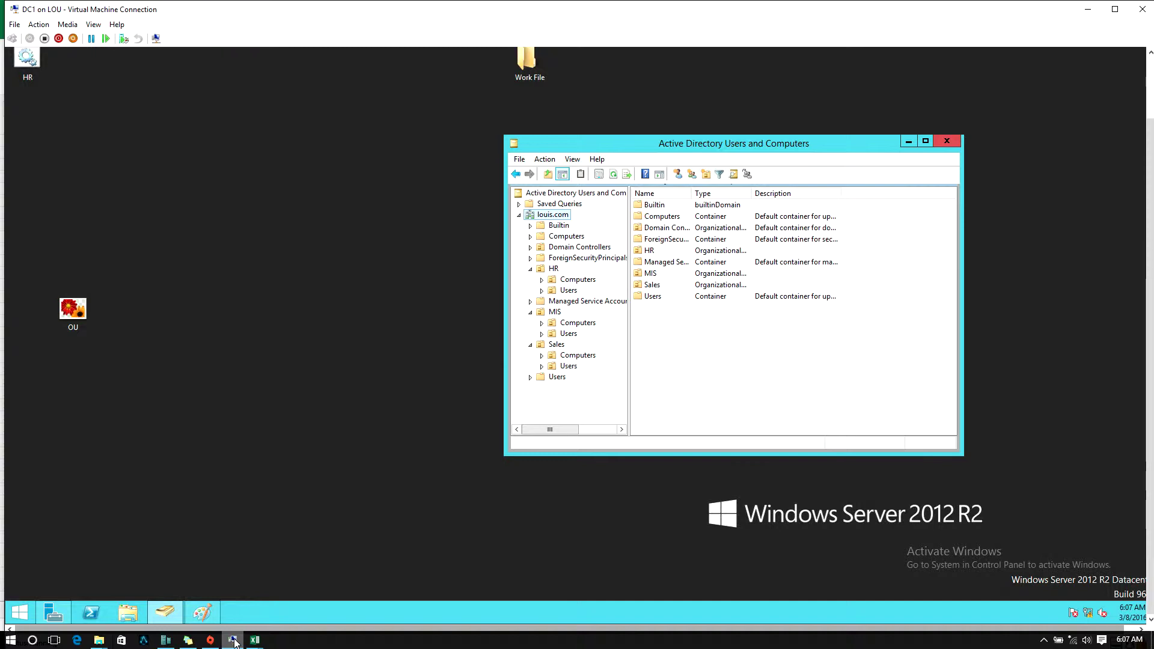
{"action": "left_click", "coordinate": [233, 640]}
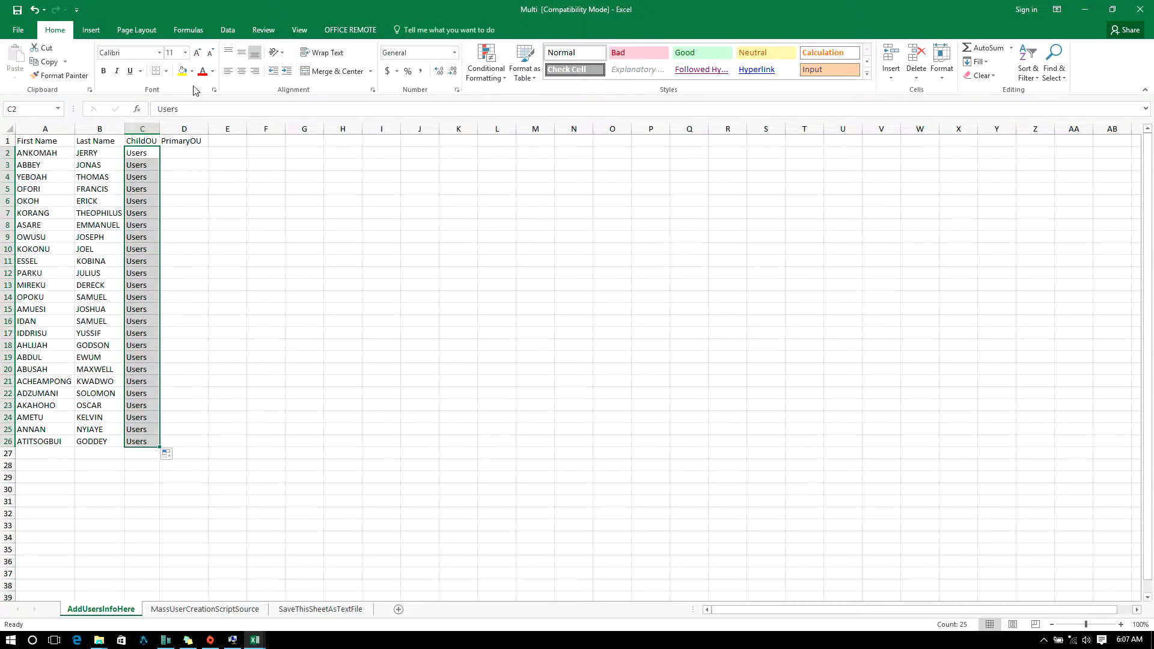
{"action": "left_click", "coordinate": [182, 155]}
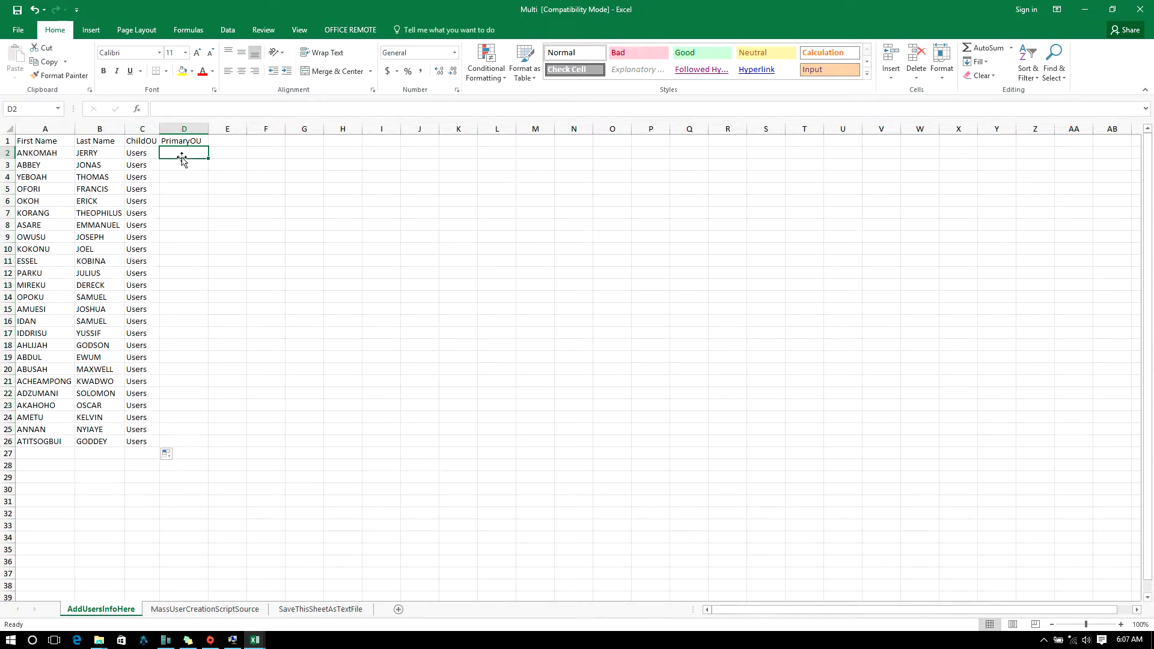
{"action": "type", "text": "MIS"}
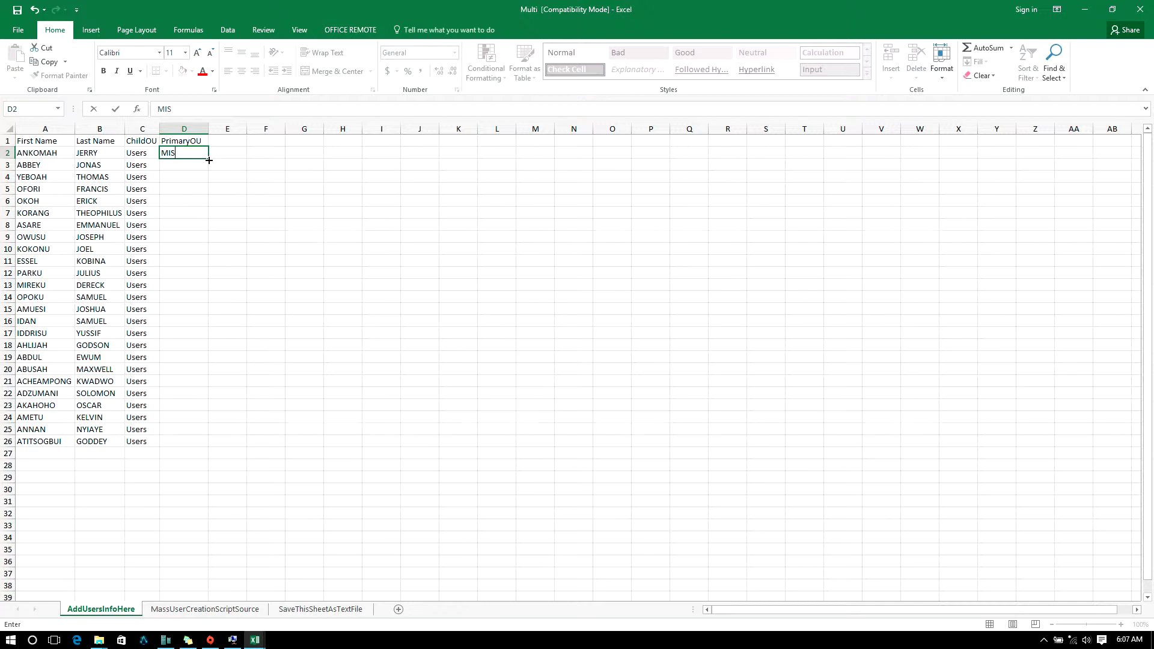
{"action": "left_click_drag", "start_coordinate": [208, 160], "coordinate": [189, 246]}
Step: Enter HR as the PrimaryOU in D10 and fill it down to D18, and fill D19 to D26 with Sales
{"action": "left_click", "coordinate": [183, 250]}
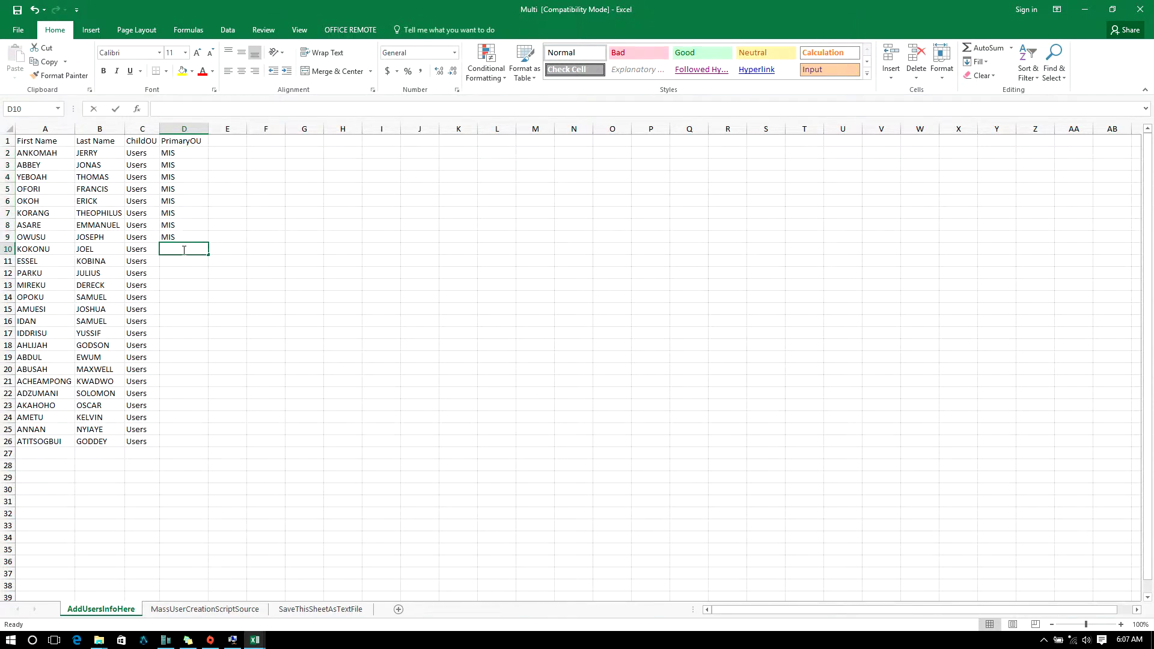
{"action": "type", "text": "HR"}
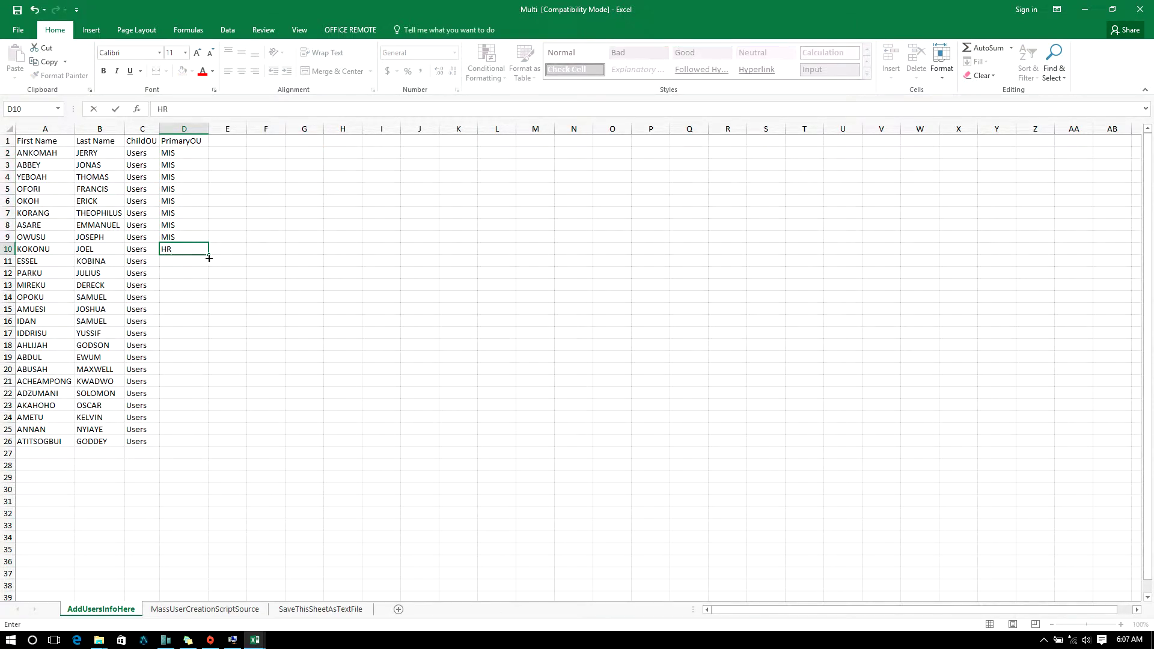
{"action": "left_click_drag", "start_coordinate": [207, 256], "coordinate": [187, 354]}
{"action": "left_click", "coordinate": [179, 357]}
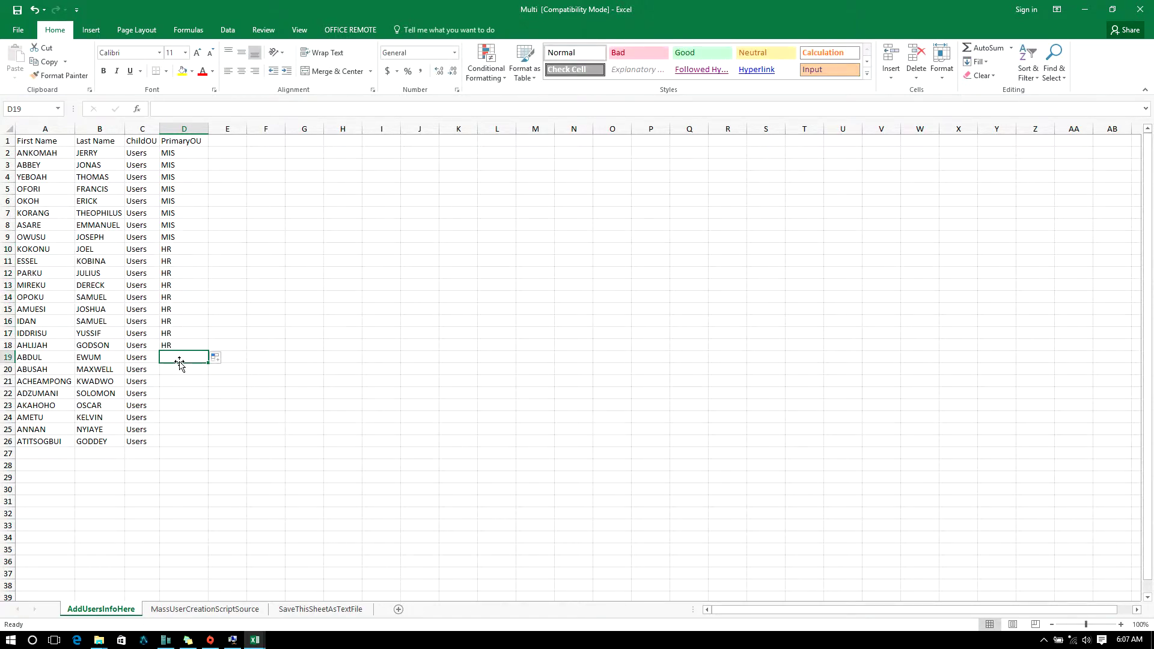
{"action": "type", "text": "Sales"}
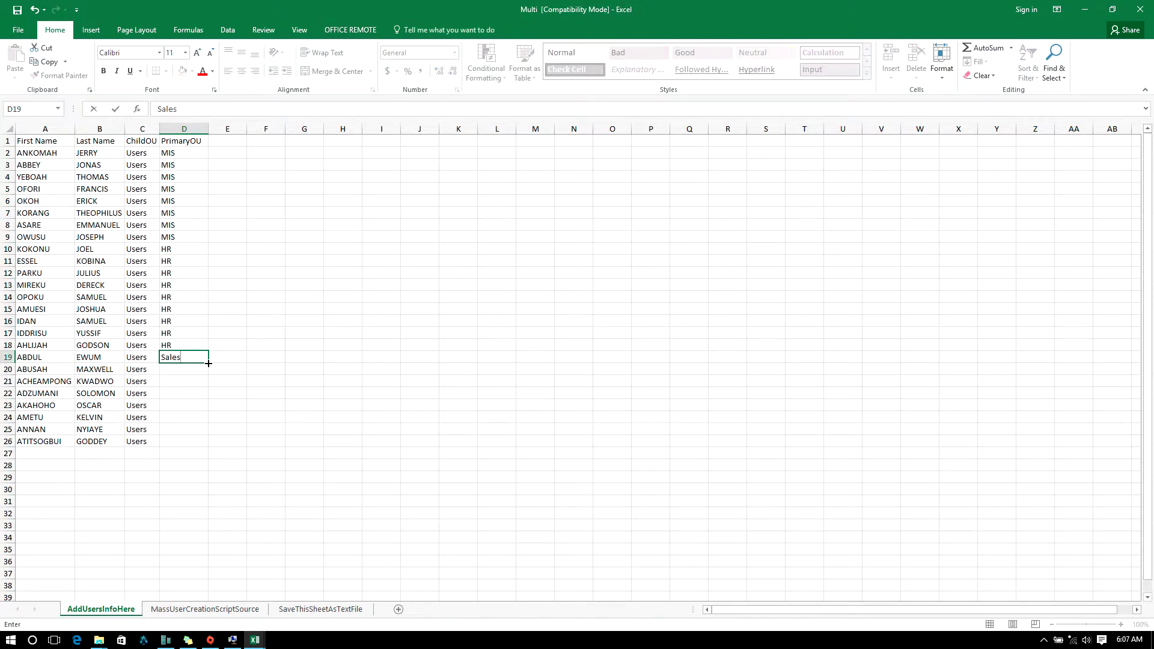
{"action": "left_click_drag", "start_coordinate": [208, 363], "coordinate": [184, 450]}
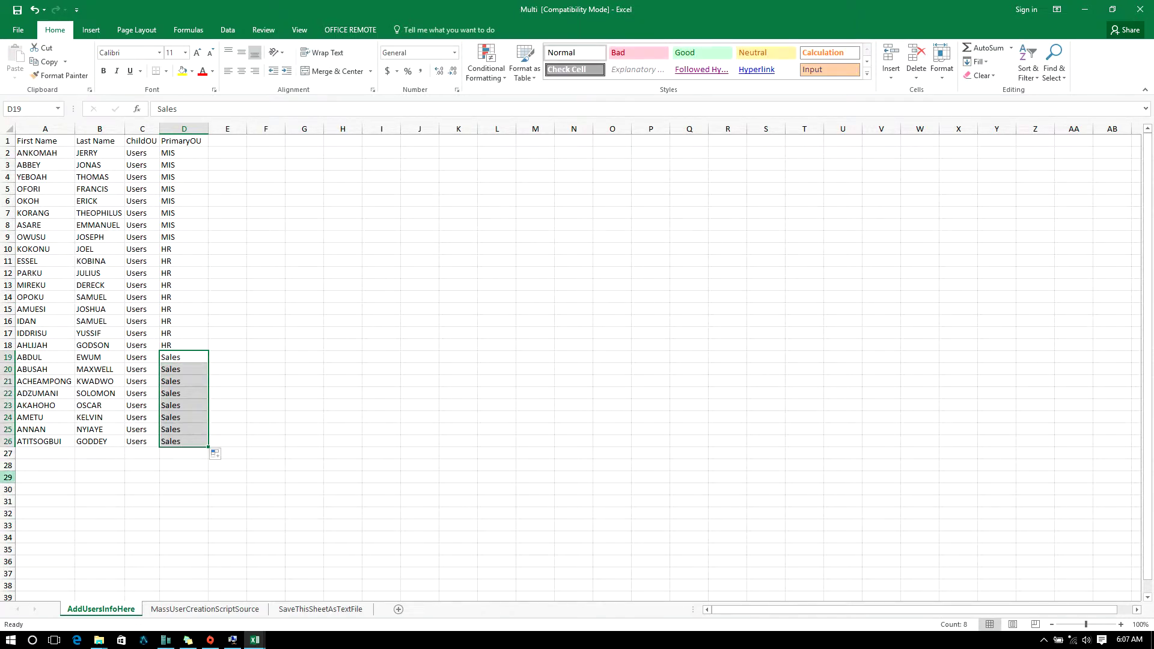
Step: Add one more user in row 27 of AddUsersInfoHere with a first and last name, ChildOU Users and PrimaryOU Sales
{"action": "left_click", "coordinate": [180, 610]}
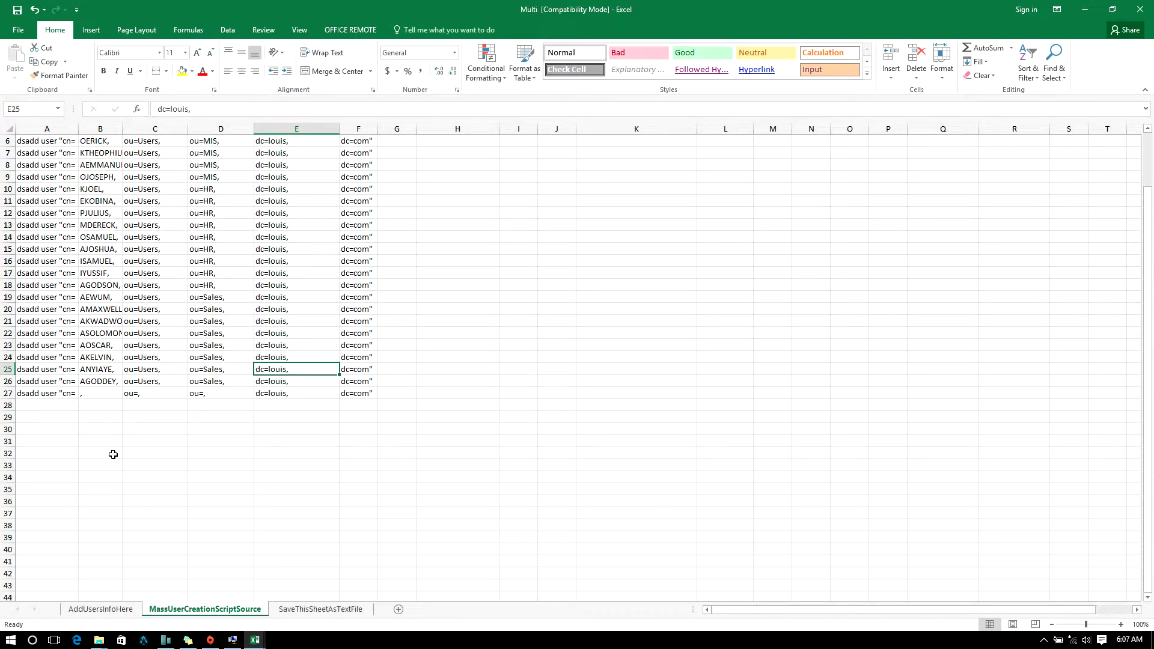
{"action": "left_click", "coordinate": [117, 610]}
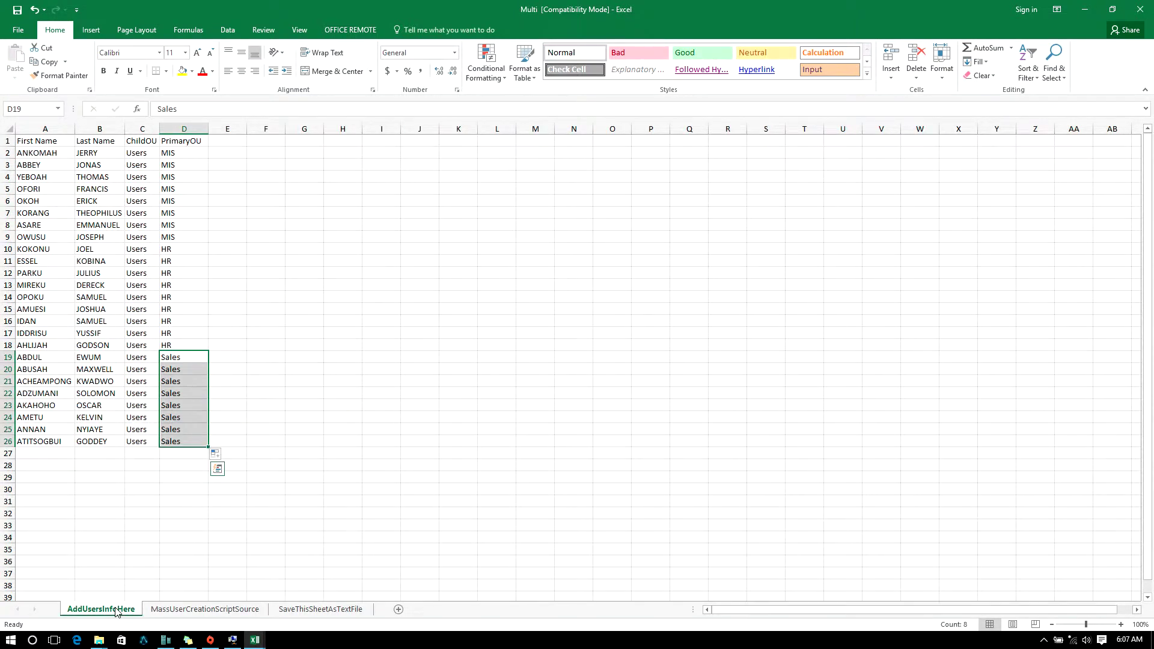
{"action": "left_click", "coordinate": [22, 451]}
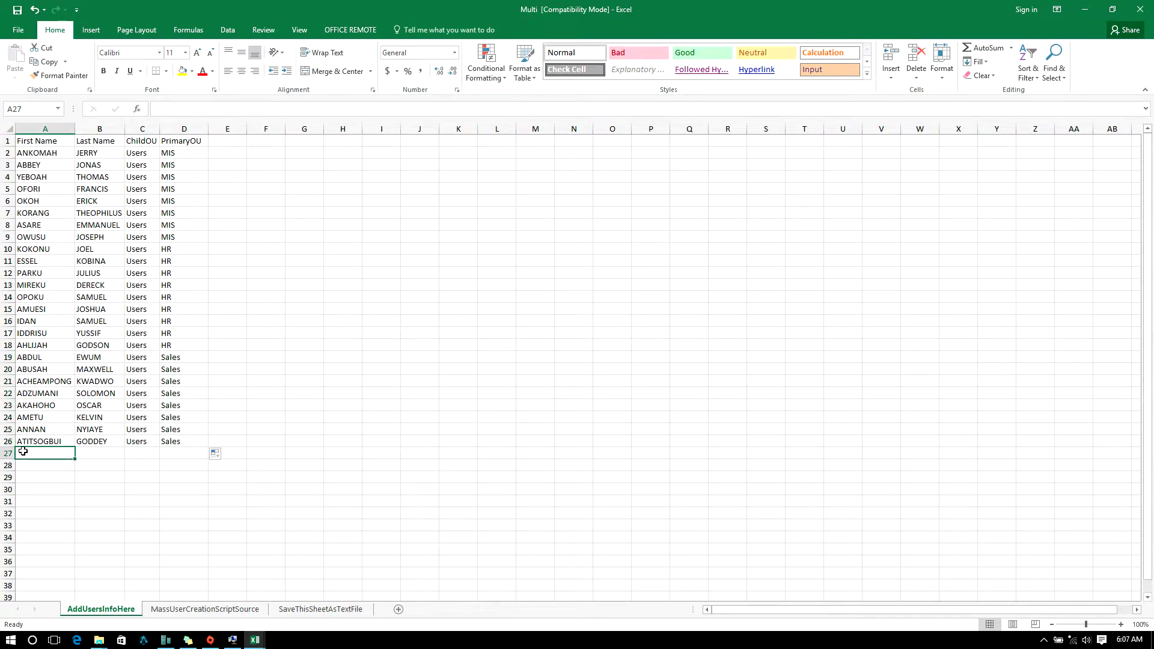
{"action": "type", "text": "Sam"}
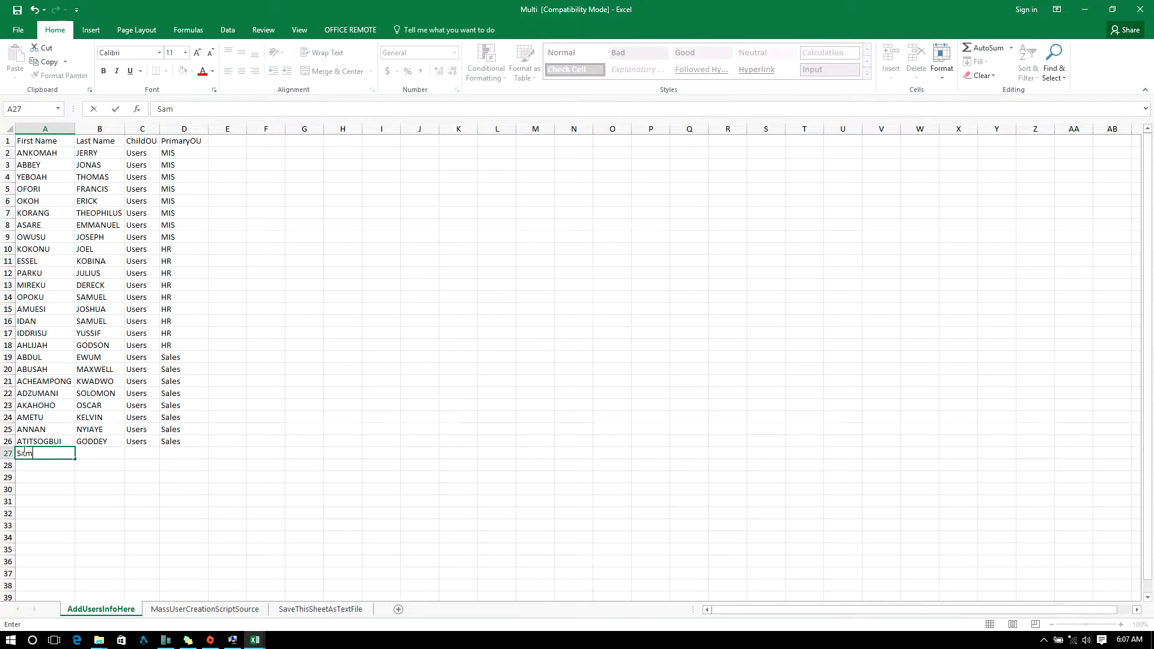
{"action": "key", "text": "BackSpace"}
{"action": "key", "text": "BackSpace"}
{"action": "key", "text": "Tab"}
{"action": "type", "text": "SNEED"}
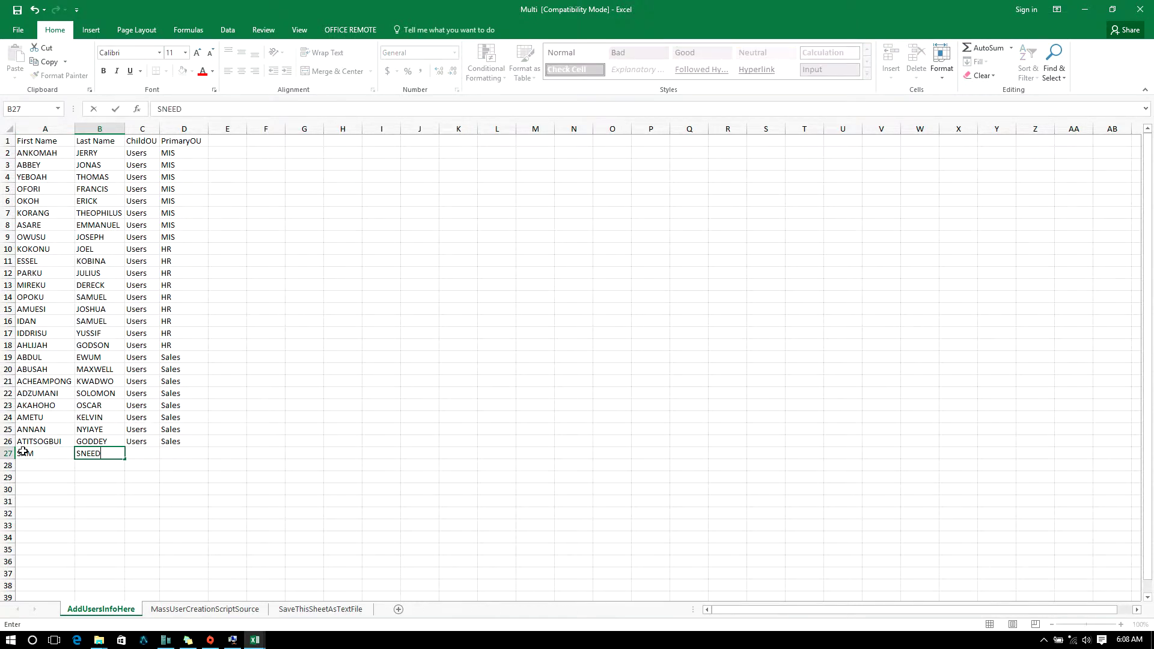
{"action": "key", "text": "Tab"}
{"action": "type", "text": "Users"}
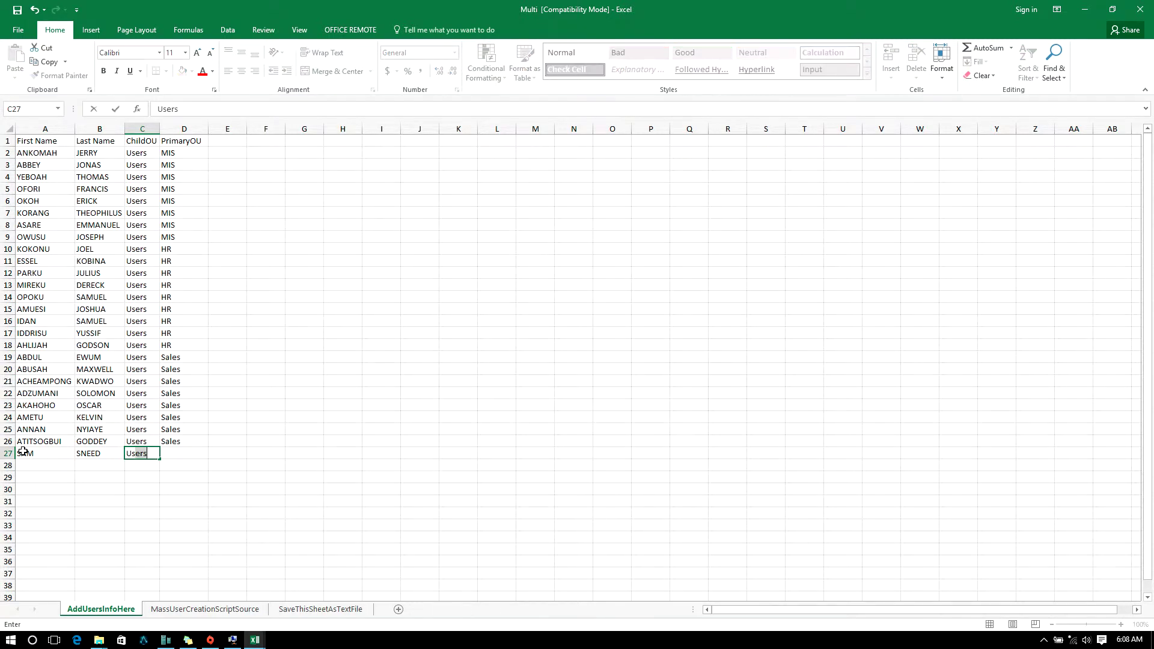
{"action": "key", "text": "Tab"}
{"action": "type", "text": "Sales"}
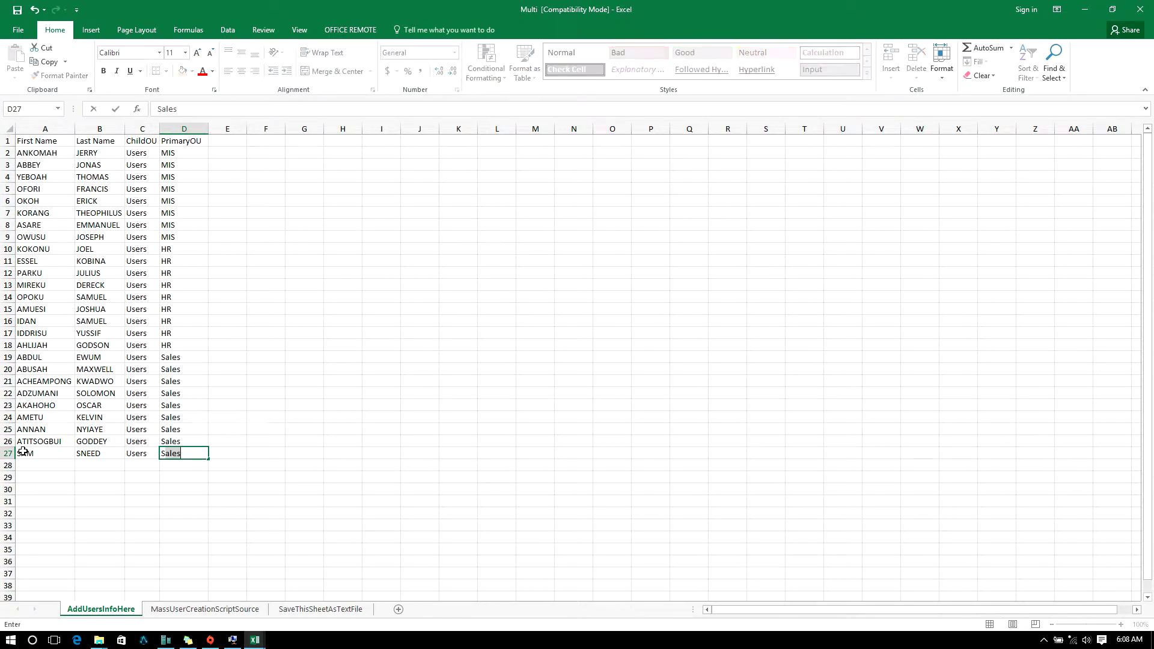
{"action": "left_click", "coordinate": [70, 526]}
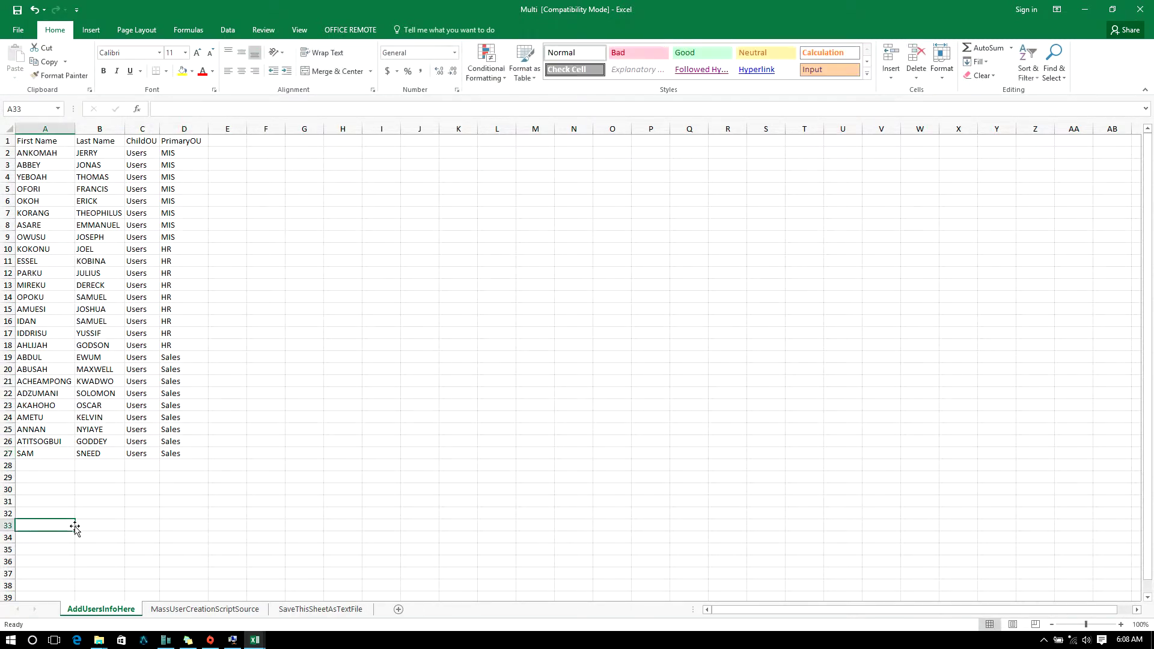
Step: Try filling the script formulas in A27:F27 of the MassUserCreationScriptSource sheet down to row 154, and undo the fill
{"action": "left_click", "coordinate": [168, 610]}
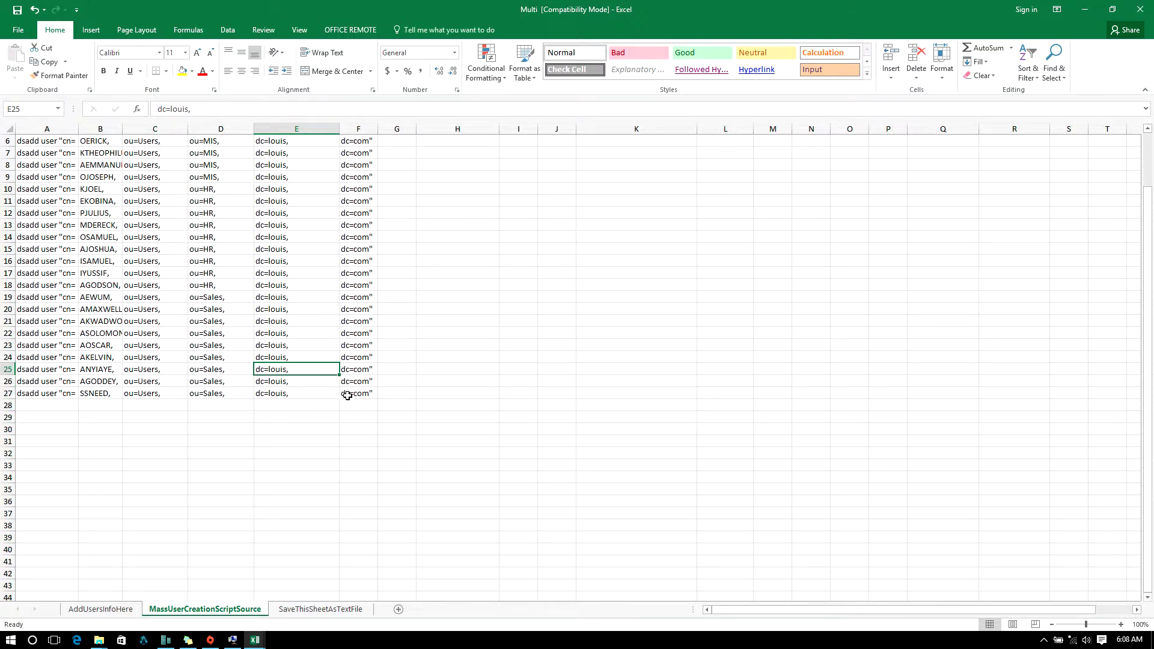
{"action": "left_click_drag", "start_coordinate": [27, 394], "coordinate": [328, 429]}
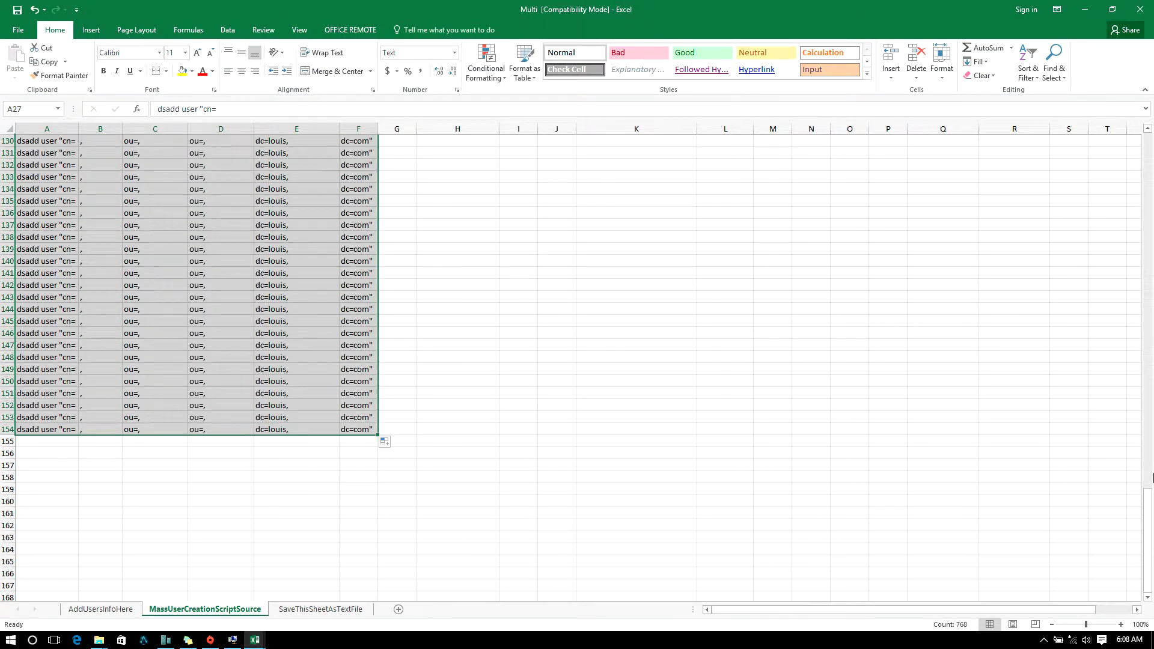
{"action": "left_click_drag", "start_coordinate": [1150, 537], "coordinate": [1118, 183]}
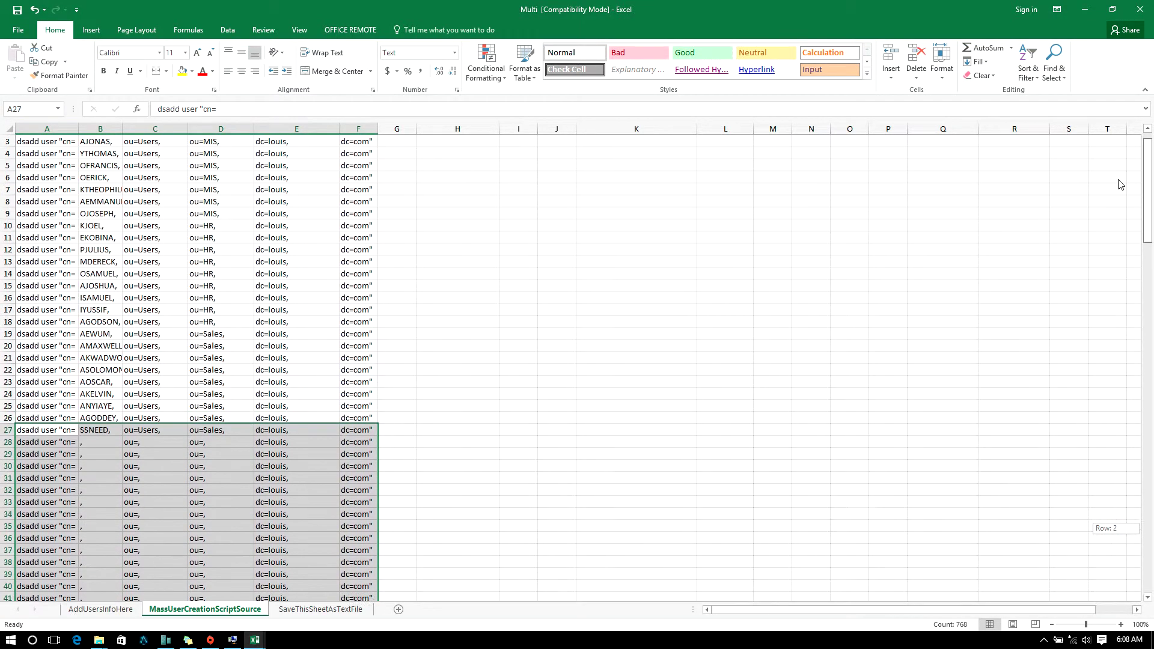
{"action": "left_click", "coordinate": [34, 10]}
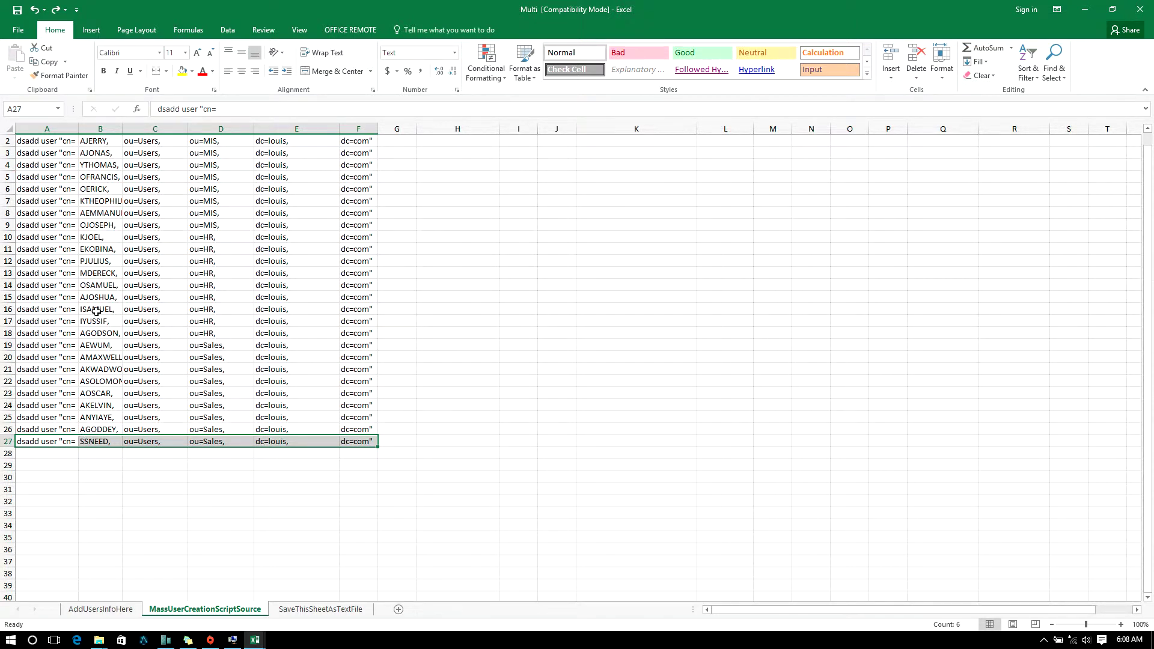
Step: Examine the generated dsadd commands and their CONCATENATE formulas in column A of the SaveThisSheetAsTextFile sheet
{"action": "left_click", "coordinate": [298, 612]}
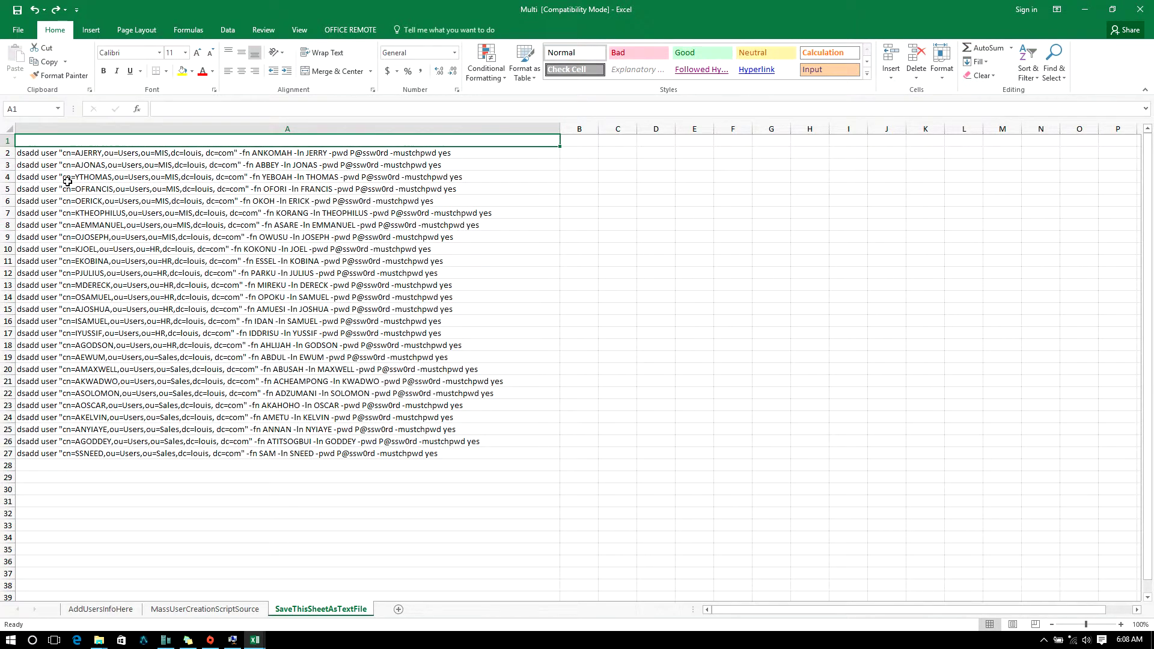
{"action": "left_click", "coordinate": [64, 155]}
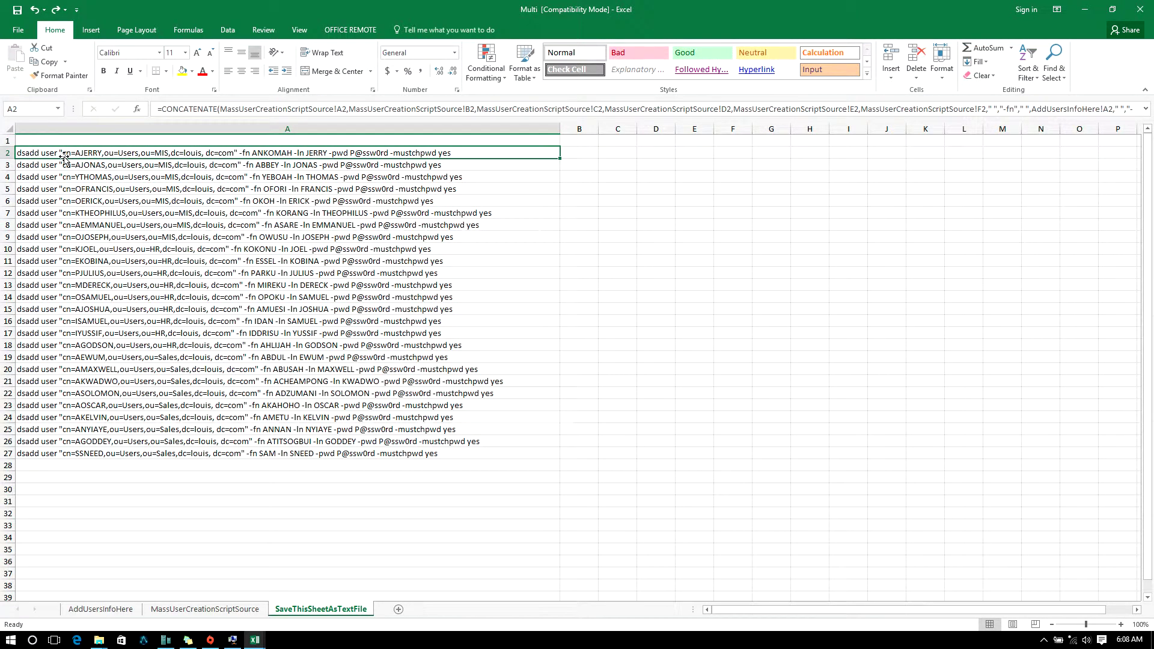
{"action": "left_click", "coordinate": [436, 126]}
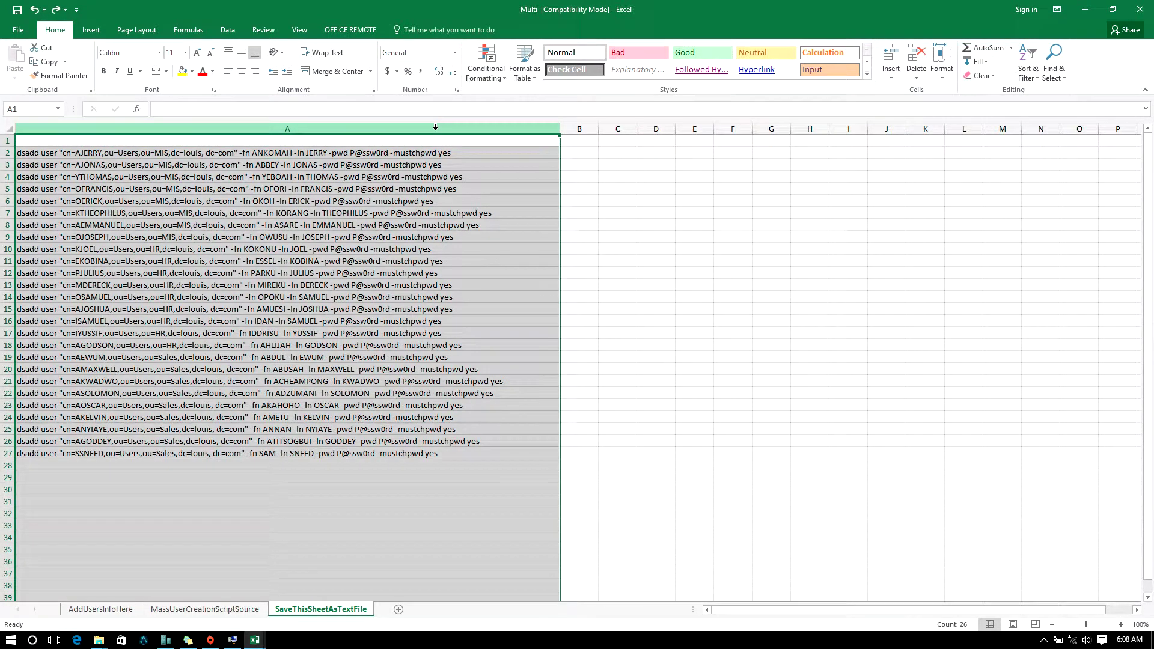
{"action": "left_click", "coordinate": [581, 181]}
{"action": "left_click", "coordinate": [300, 182]}
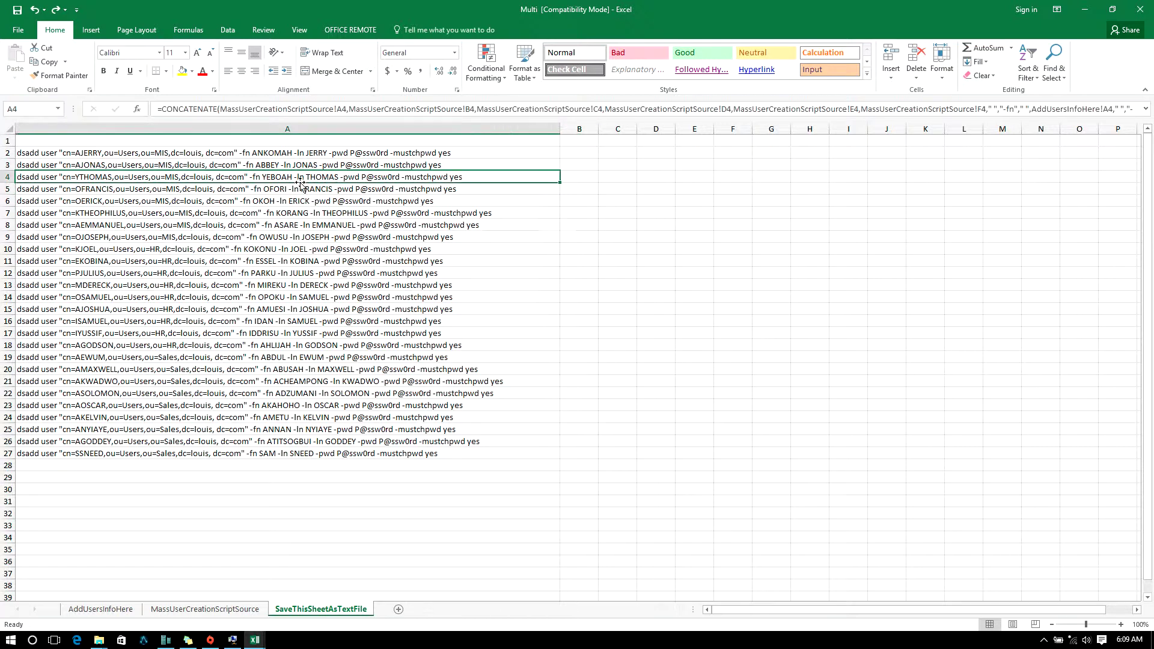
{"action": "left_click", "coordinate": [266, 162]}
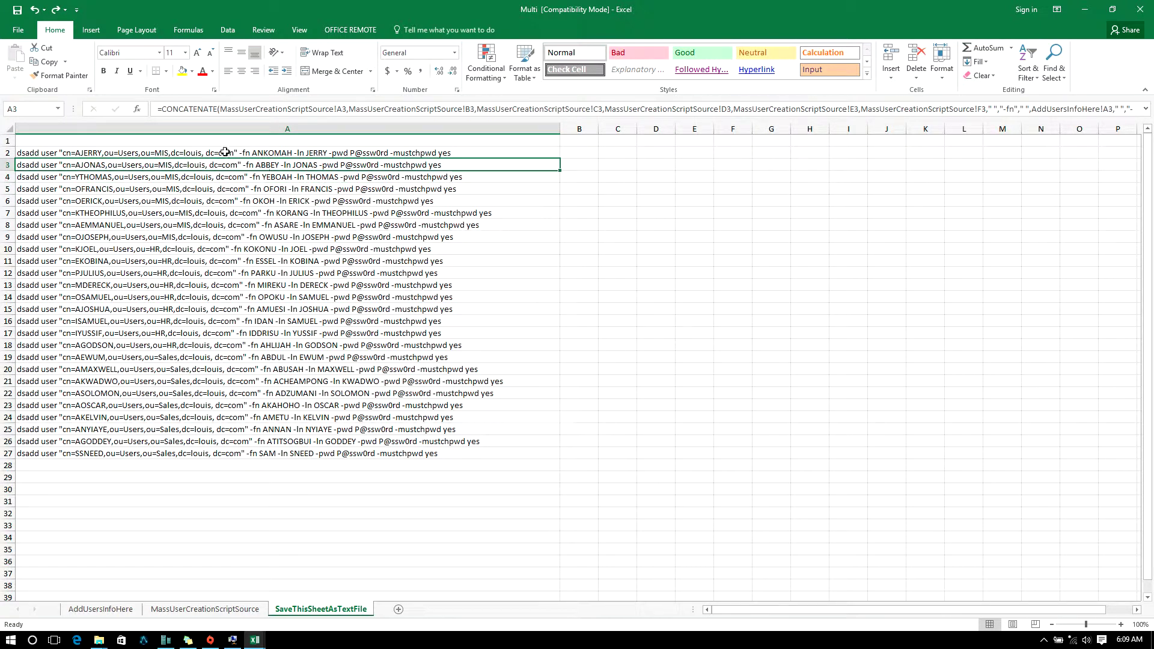
{"action": "left_click", "coordinate": [204, 139]}
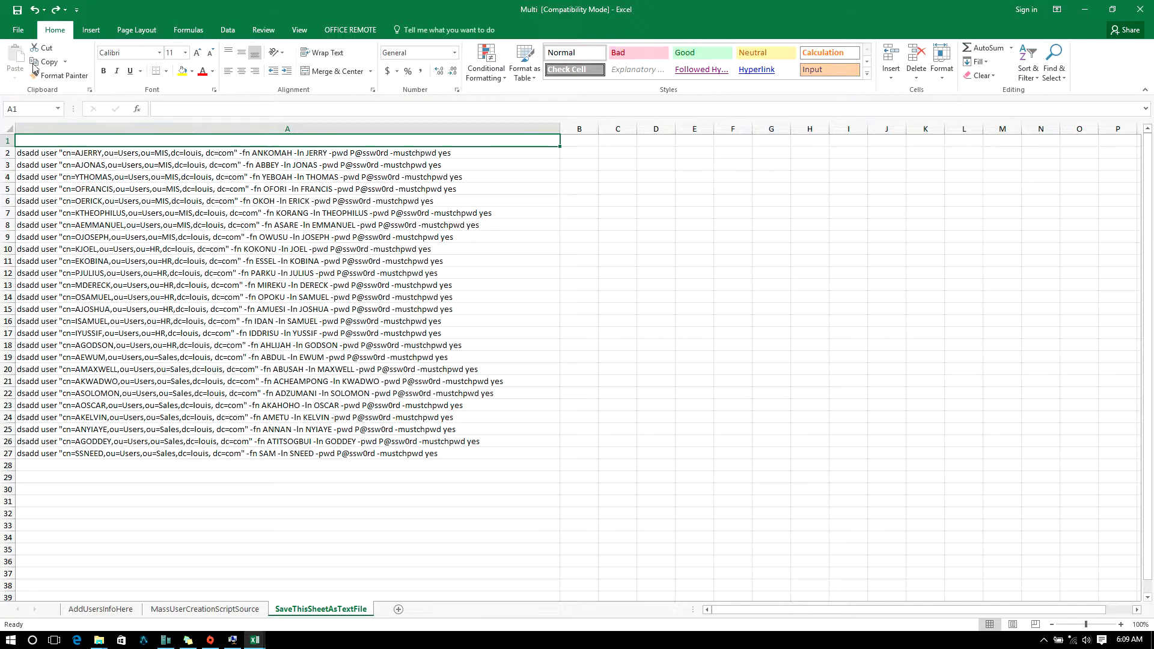
Step: Save only the SaveThisSheetAsTextFile sheet as Formatted Text (Space delimited) named Users in the Mass User folder, keeping that format
{"action": "left_click", "coordinate": [17, 30]}
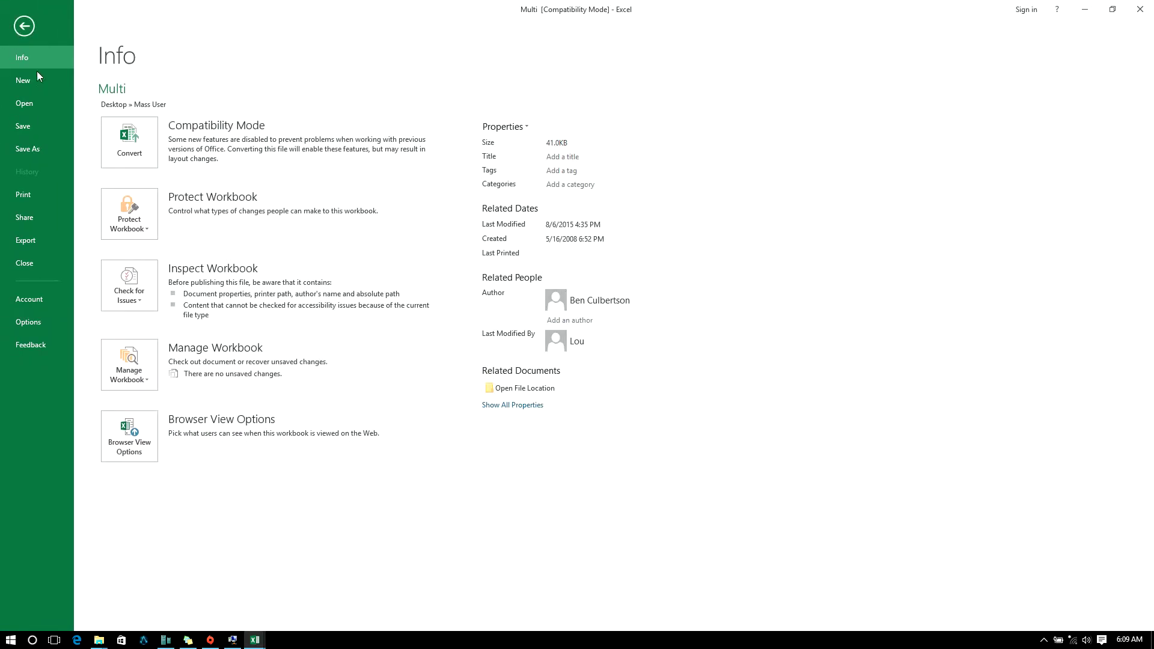
{"action": "left_click", "coordinate": [24, 152]}
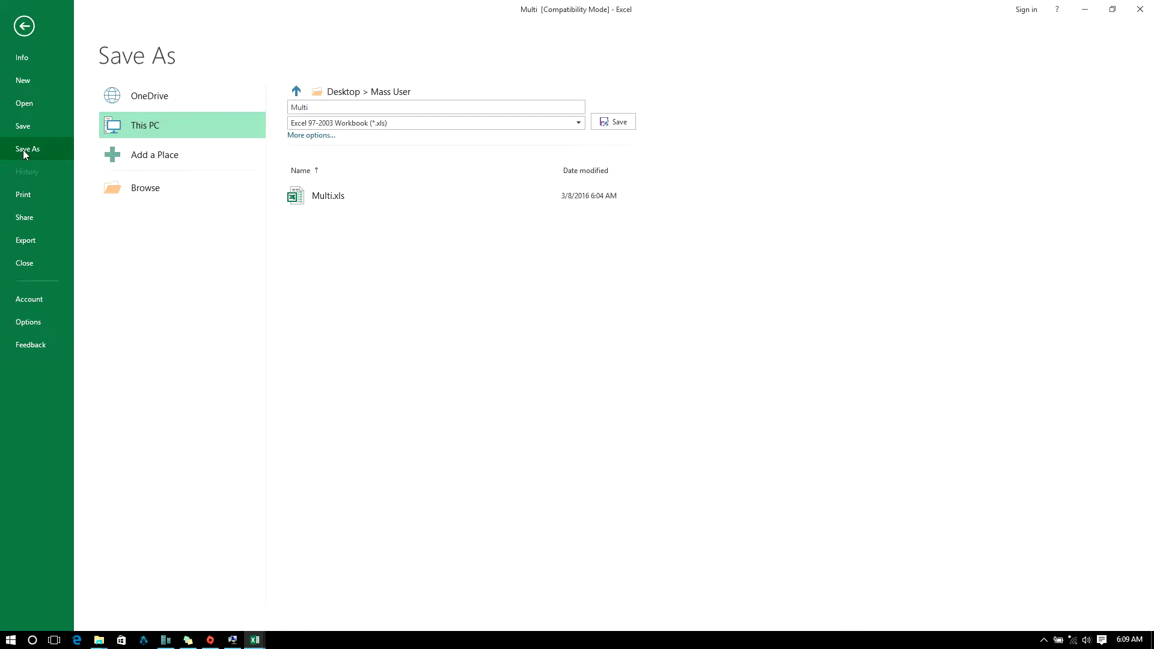
{"action": "left_click", "coordinate": [131, 188]}
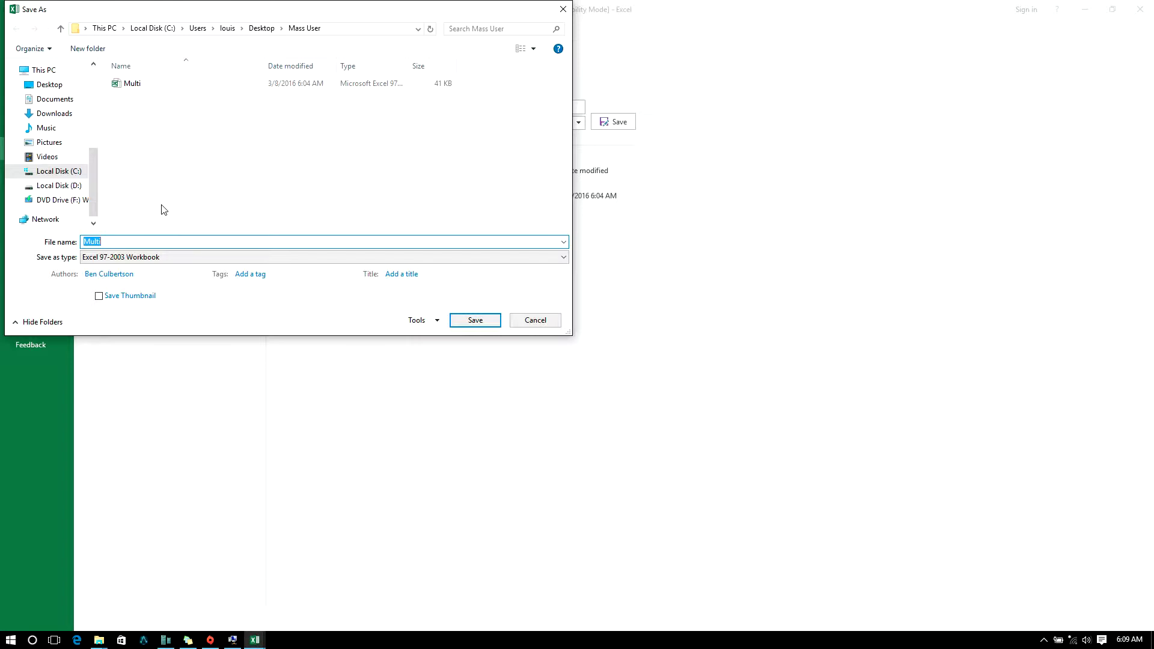
{"action": "left_click", "coordinate": [99, 257]}
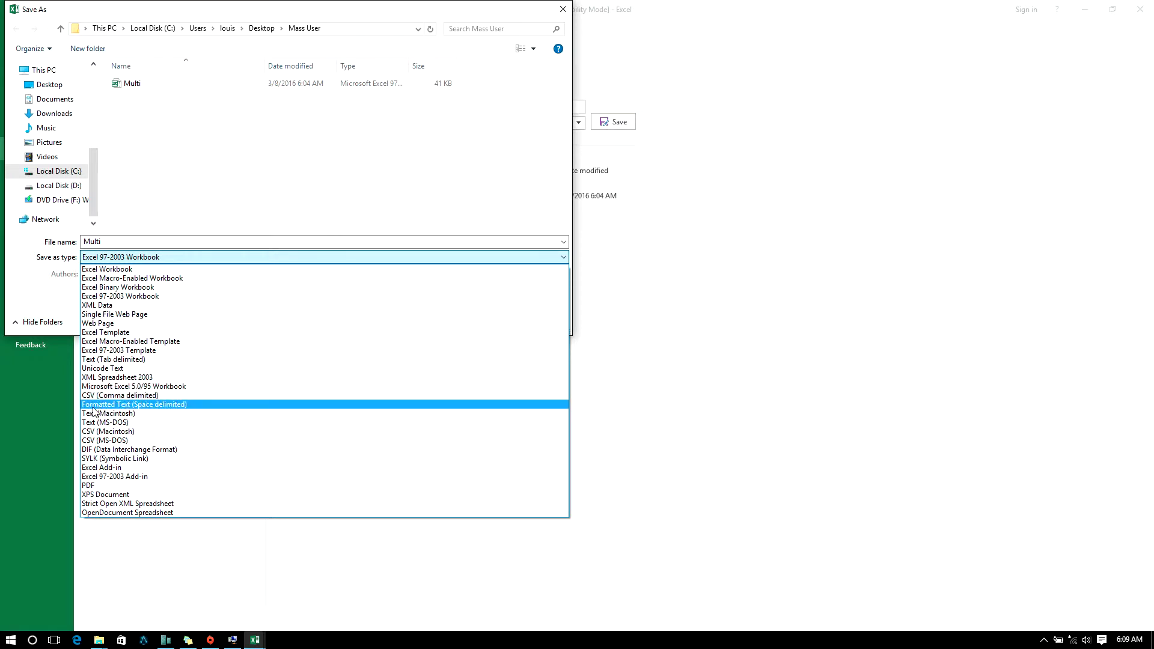
{"action": "left_click", "coordinate": [168, 404]}
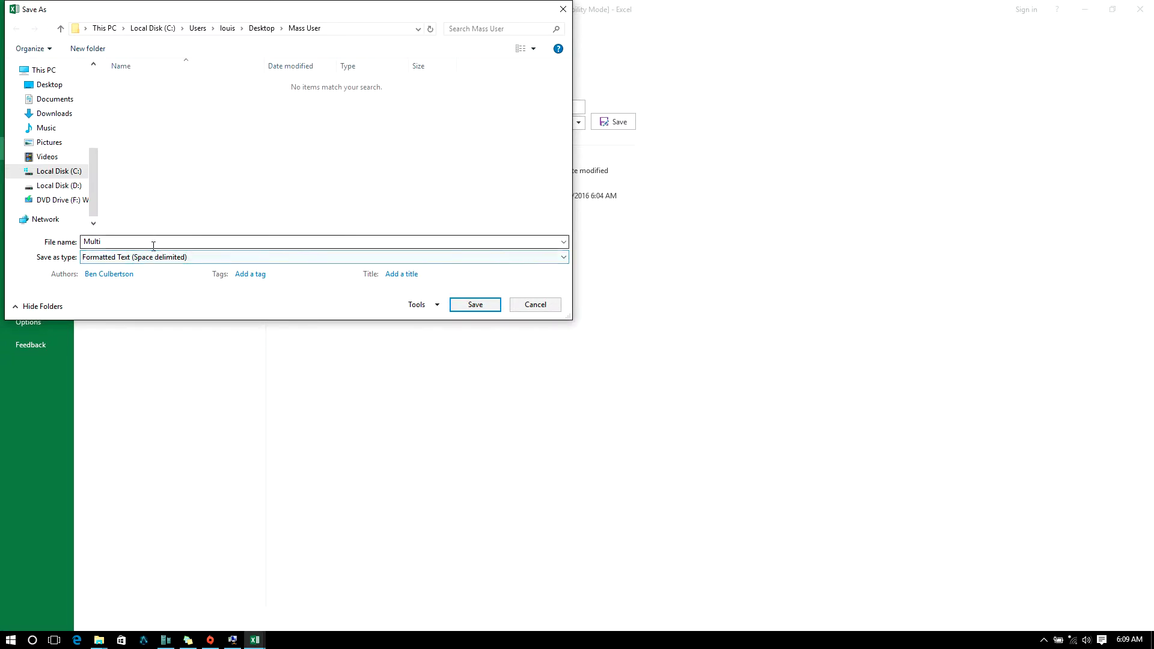
{"action": "double_click", "coordinate": [127, 239]}
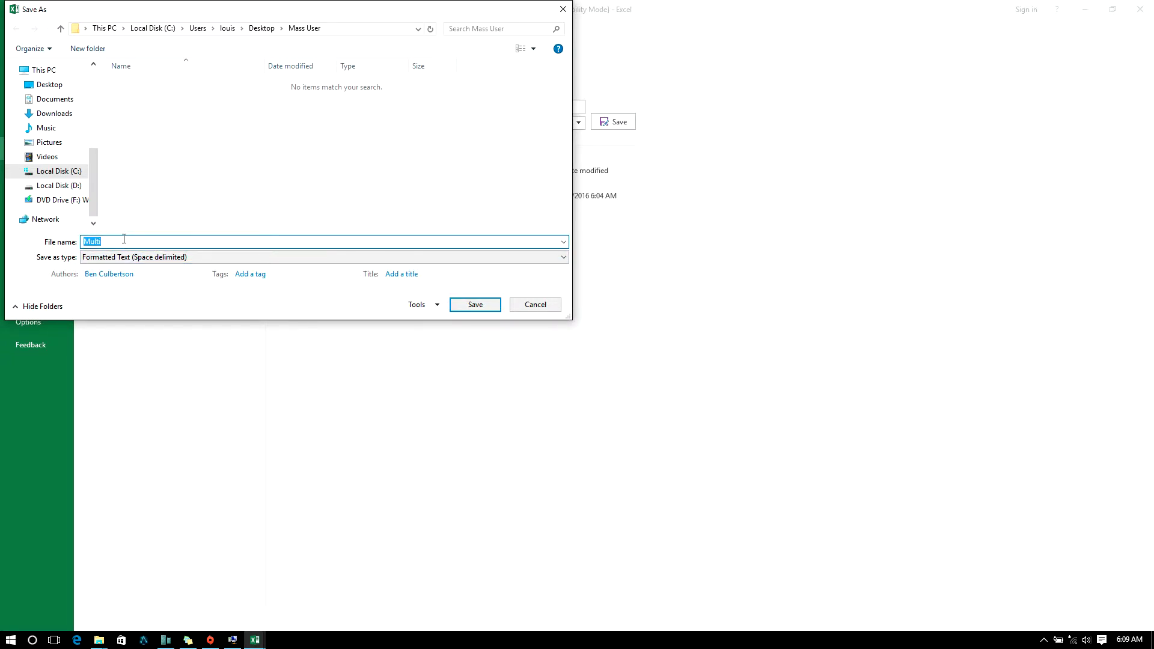
{"action": "type", "text": "Users"}
{"action": "left_click", "coordinate": [475, 305]}
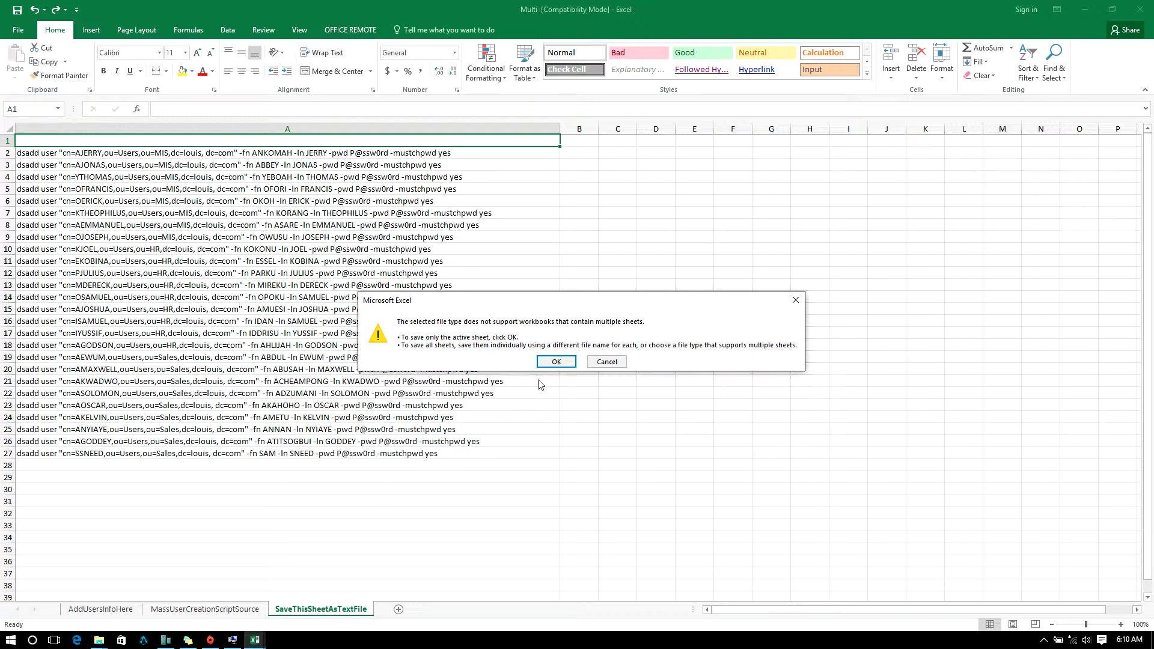
{"action": "left_click", "coordinate": [555, 361]}
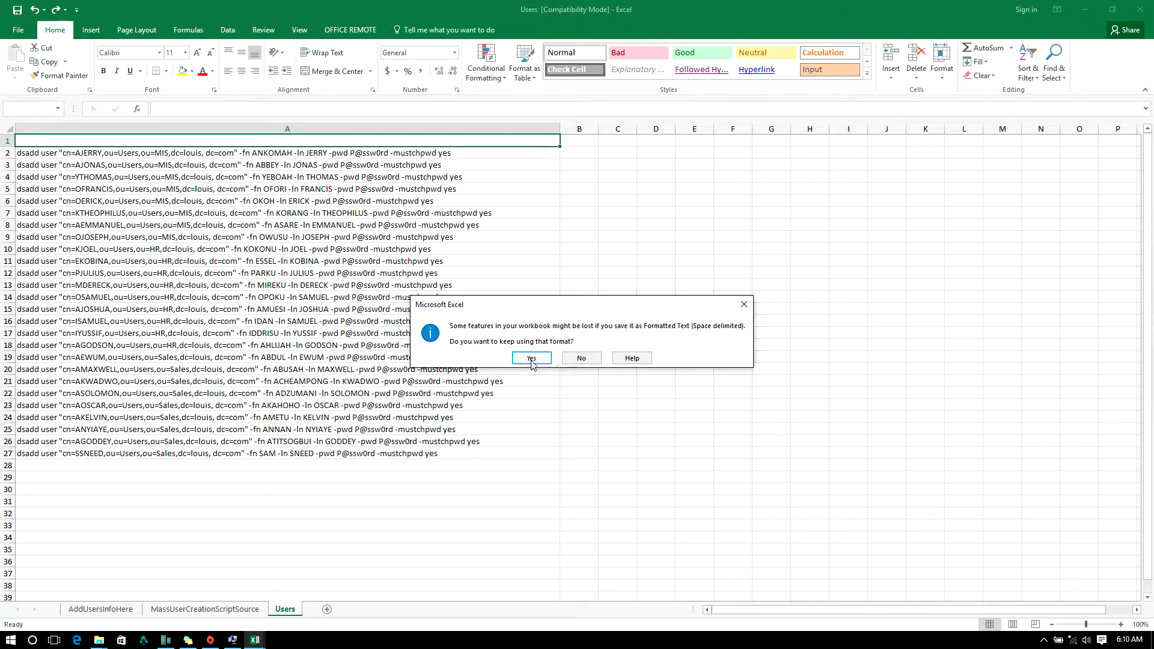
{"action": "left_click", "coordinate": [531, 359]}
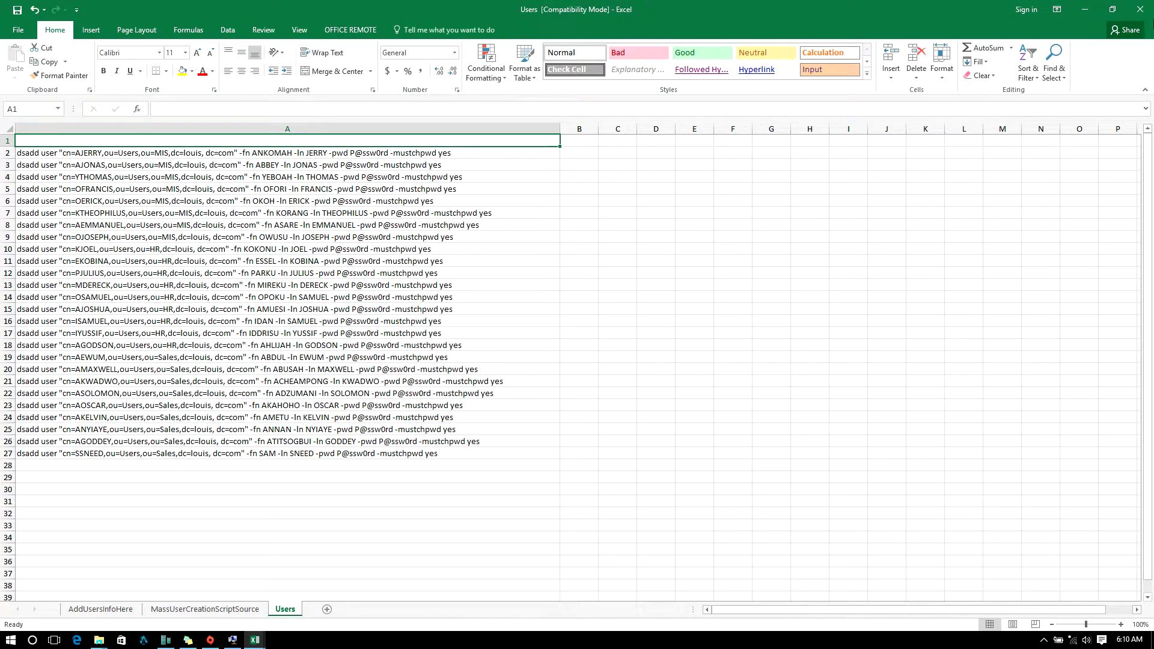
Step: Close the Users file without saving further changes and minimize the Names workbook
{"action": "left_click", "coordinate": [1144, 12]}
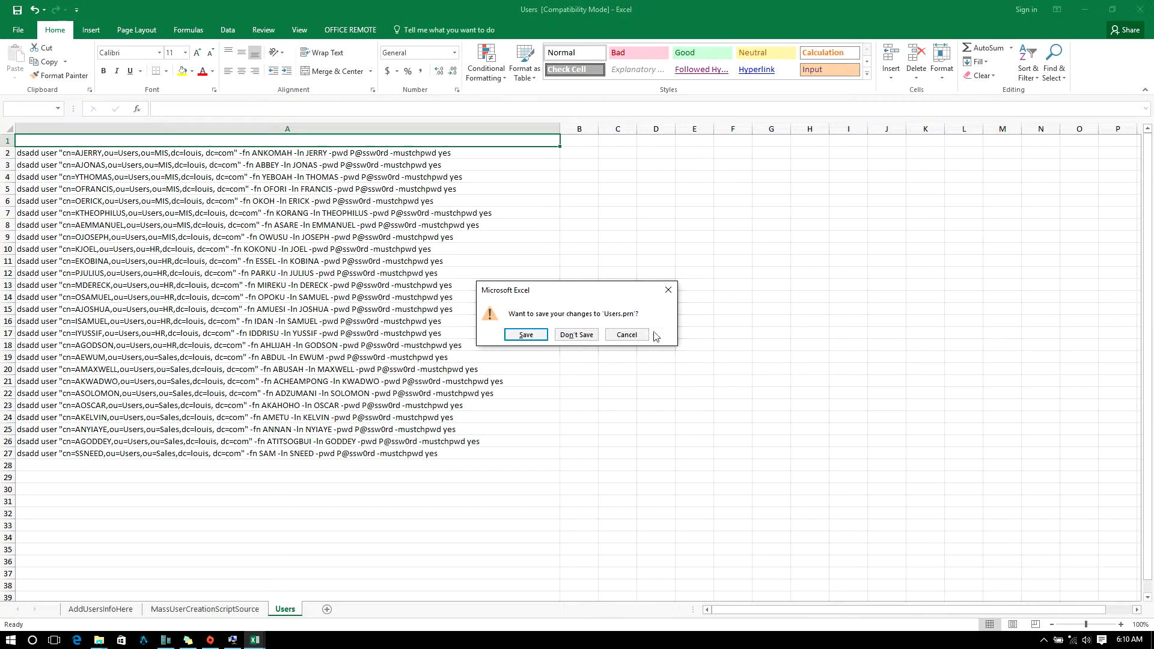
{"action": "left_click", "coordinate": [571, 336]}
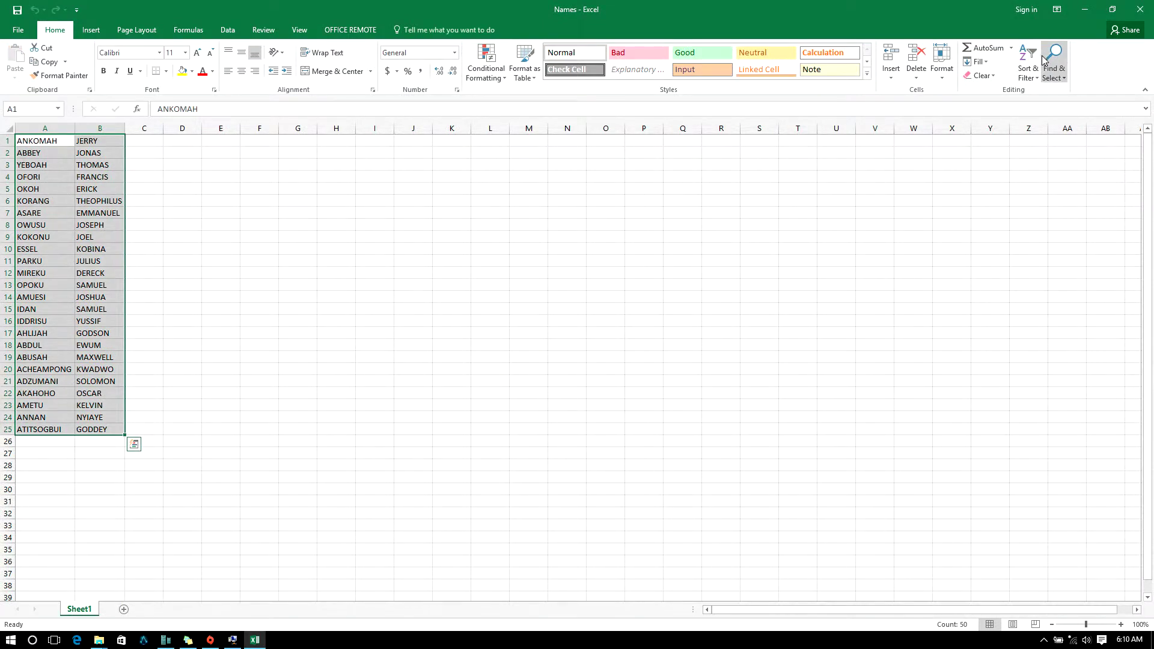
{"action": "left_click", "coordinate": [1085, 9]}
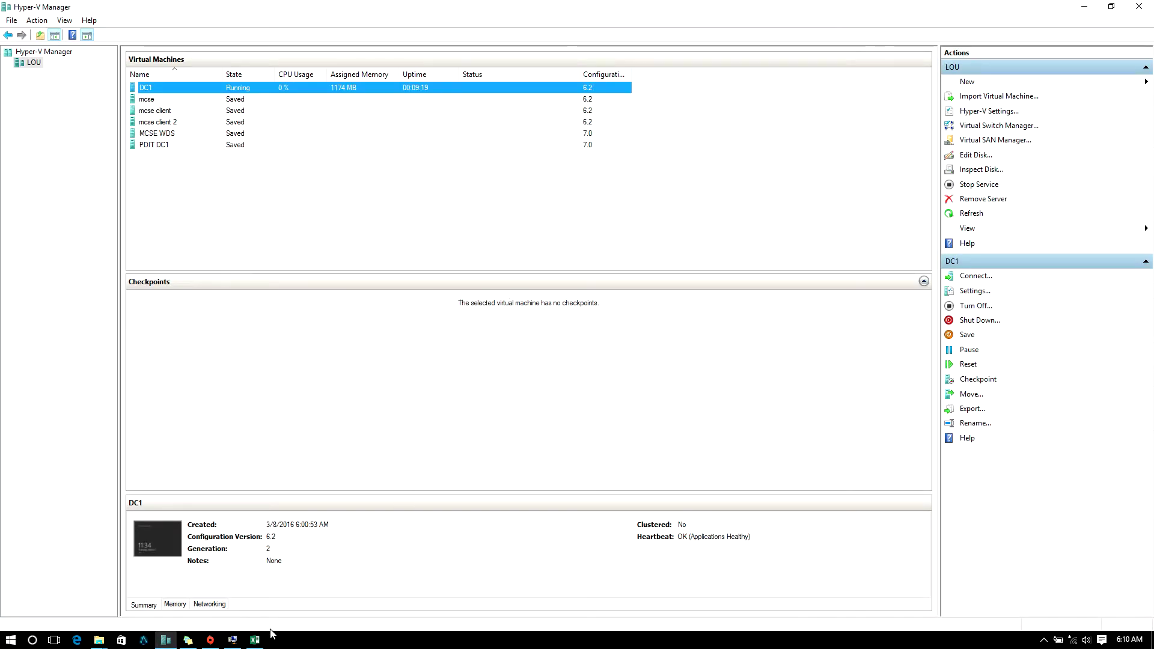
Step: Switch to the Mass User folder in File Explorer
{"action": "left_click", "coordinate": [254, 640]}
{"action": "left_click", "coordinate": [255, 640]}
{"action": "left_click", "coordinate": [99, 640]}
{"action": "left_click", "coordinate": [132, 599]}
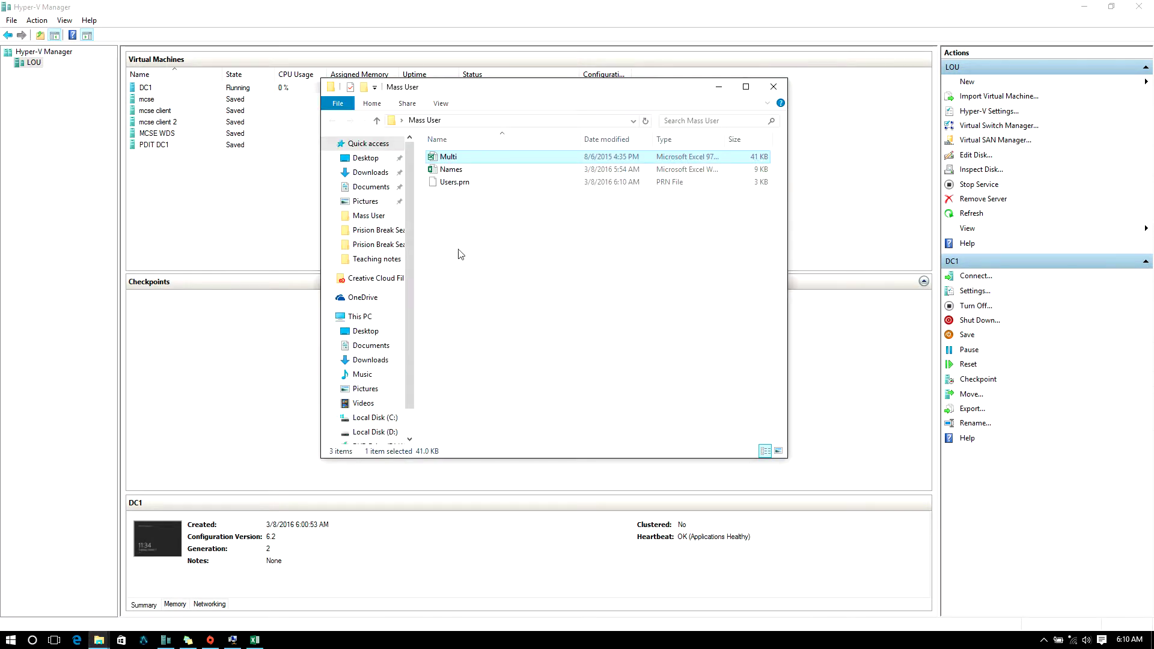
Step: Rename Users.prn in the Mass User folder as Users.bat, accepting the file extension change
{"action": "left_click", "coordinate": [449, 184]}
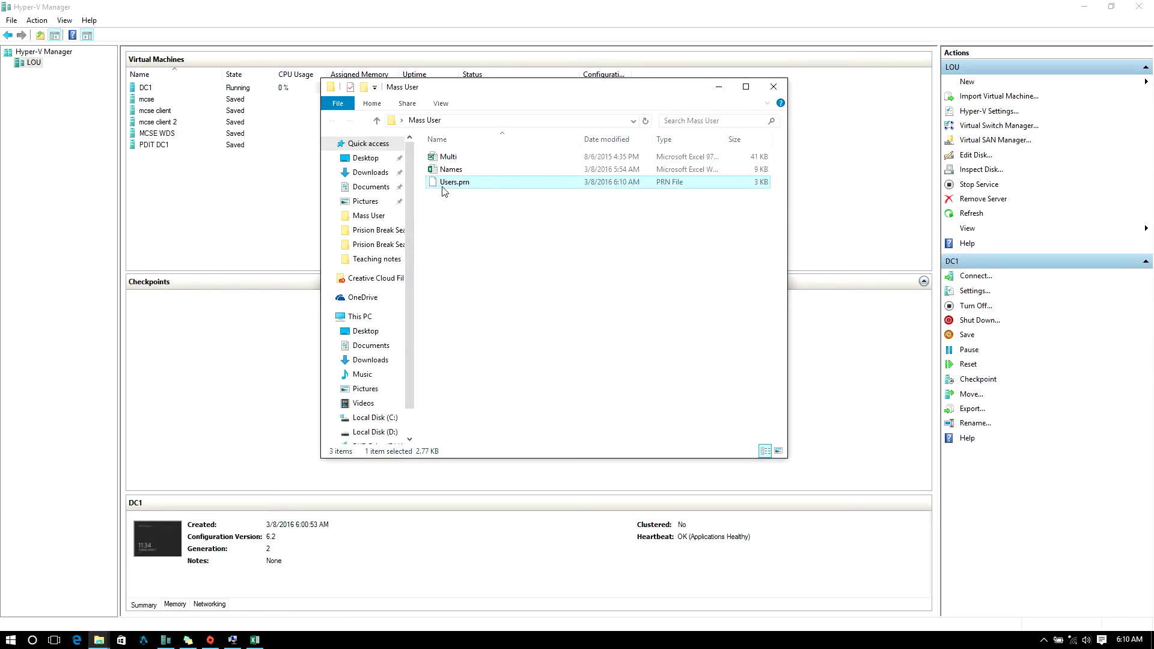
{"action": "right_click", "coordinate": [466, 184]}
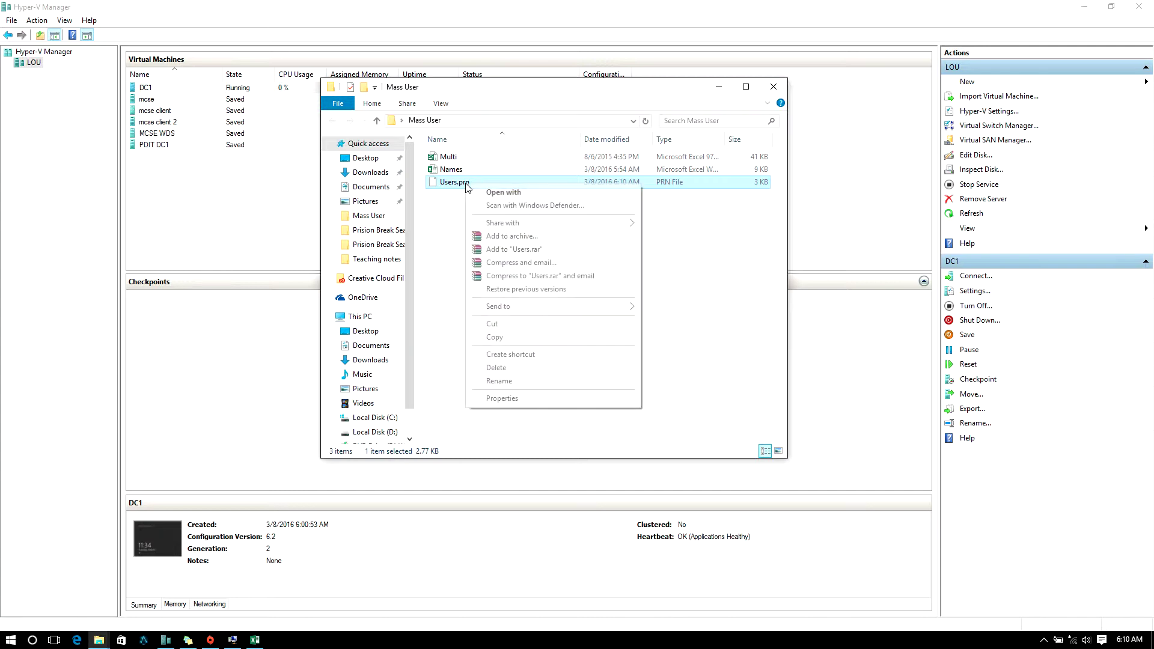
{"action": "left_click", "coordinate": [512, 388]}
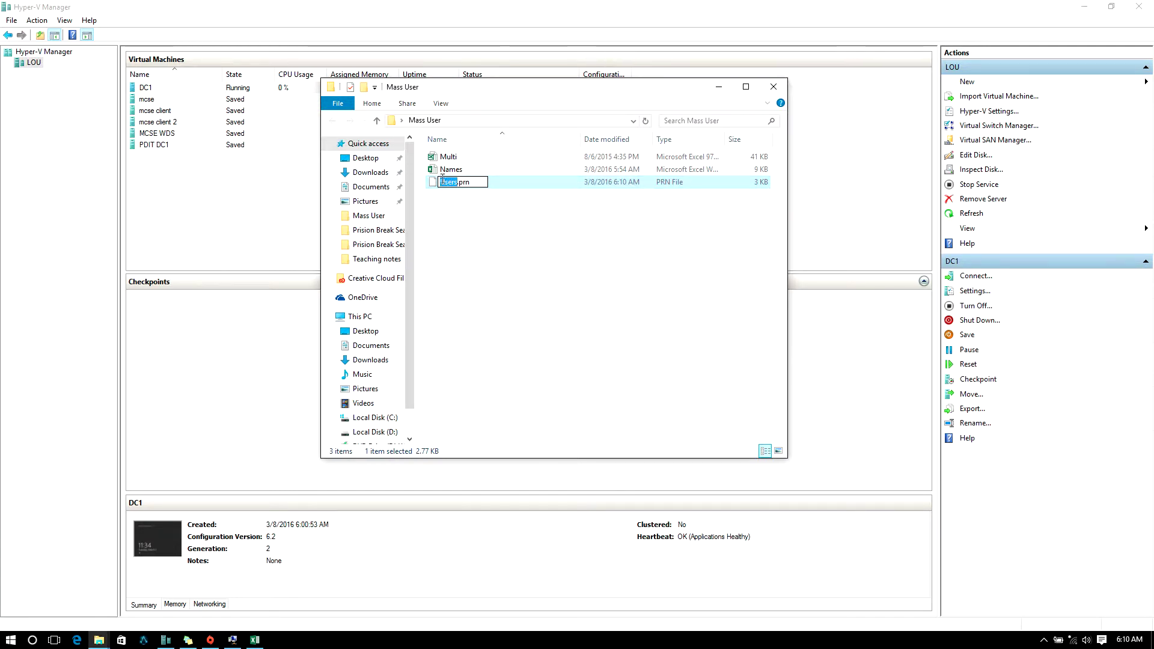
{"action": "left_click", "coordinate": [475, 184]}
{"action": "key", "text": "BackSpace"}
{"action": "key", "text": "BackSpace"}
{"action": "key", "text": "BackSpace"}
{"action": "type", "text": "bat"}
{"action": "key", "text": "Return"}
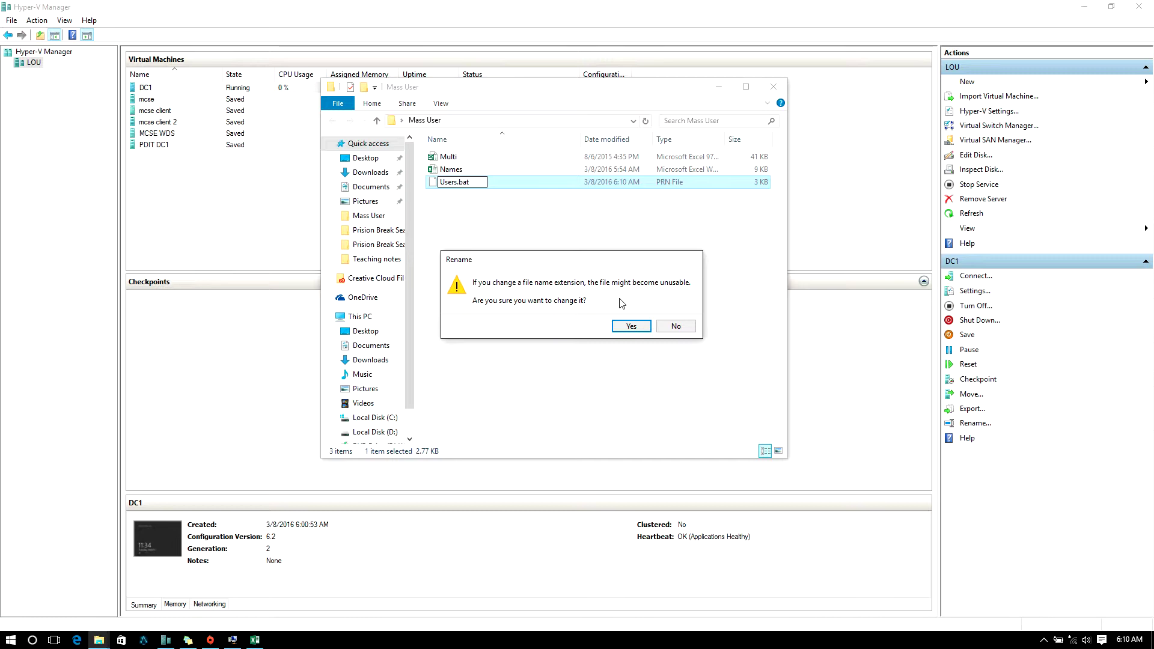
{"action": "left_click", "coordinate": [619, 331]}
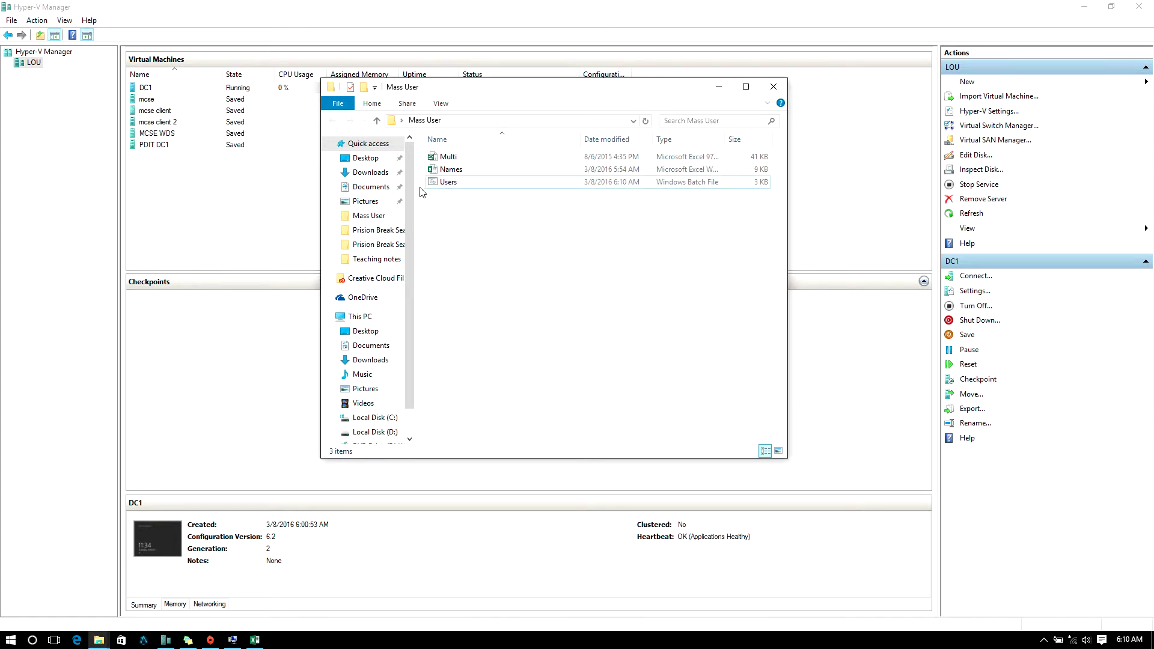
Step: Copy the Users batch file onto the desktop of the DC1 virtual machine, showing its connection in full screen
{"action": "left_click", "coordinate": [452, 188]}
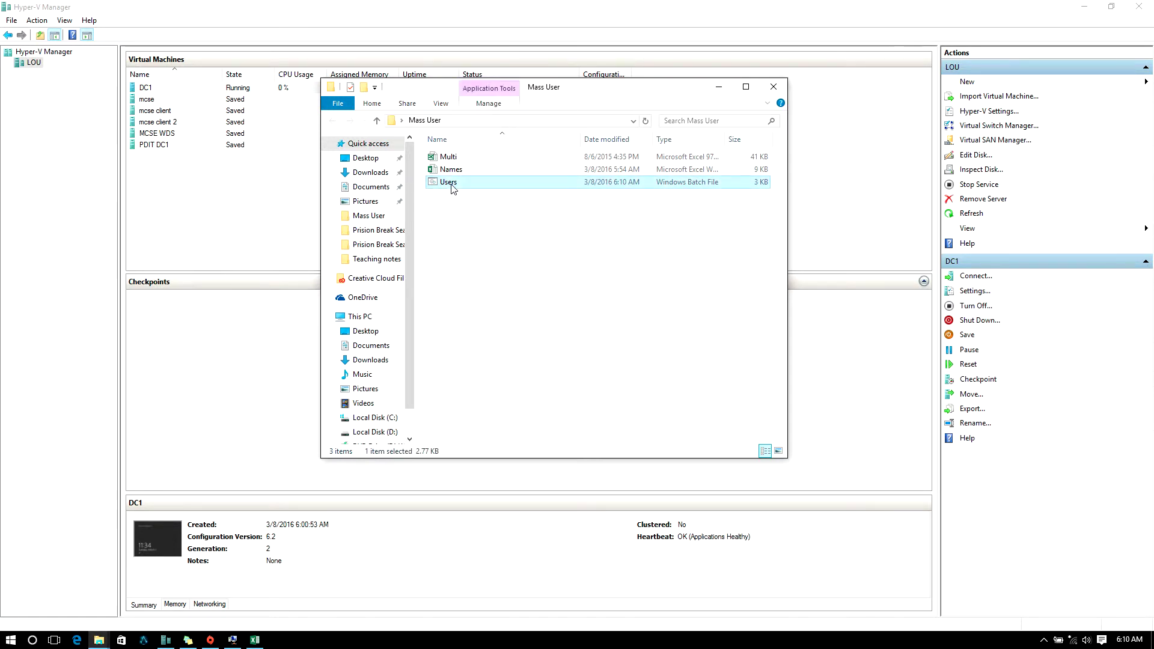
{"action": "right_click", "coordinate": [452, 188]}
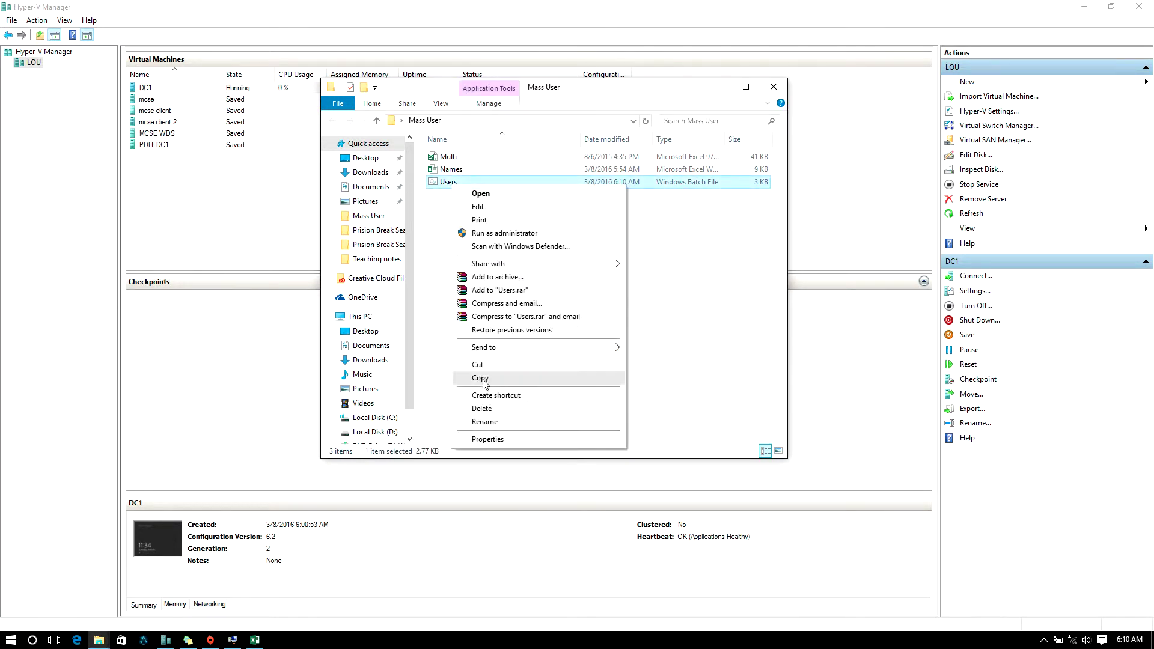
{"action": "left_click", "coordinate": [480, 378]}
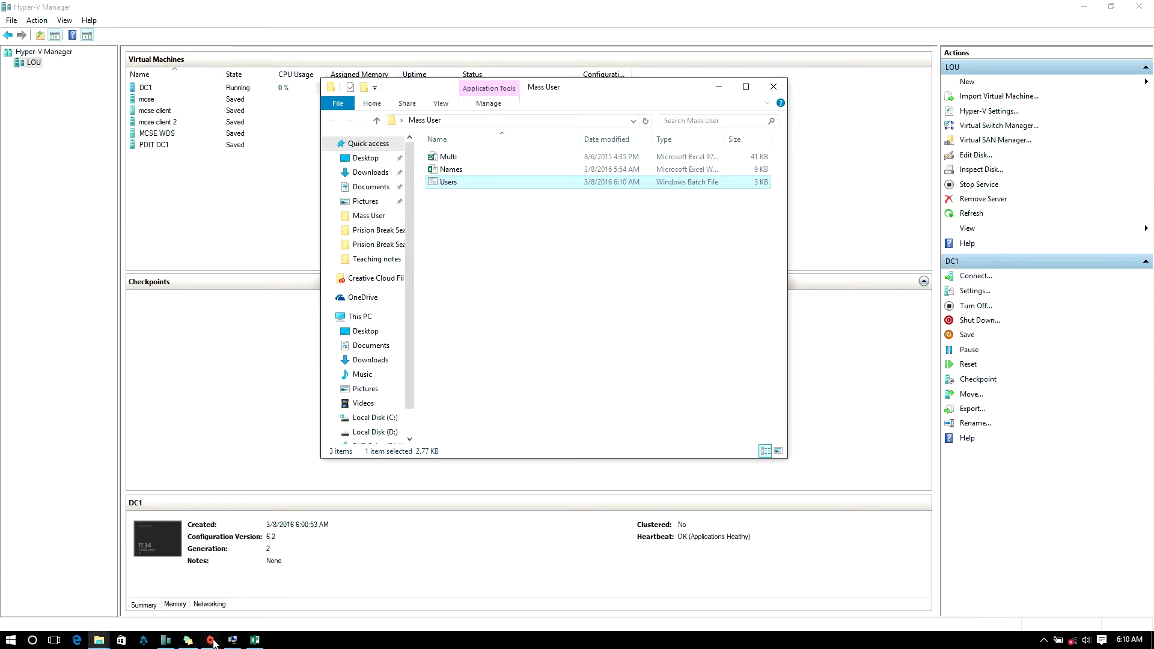
{"action": "left_click", "coordinate": [233, 641]}
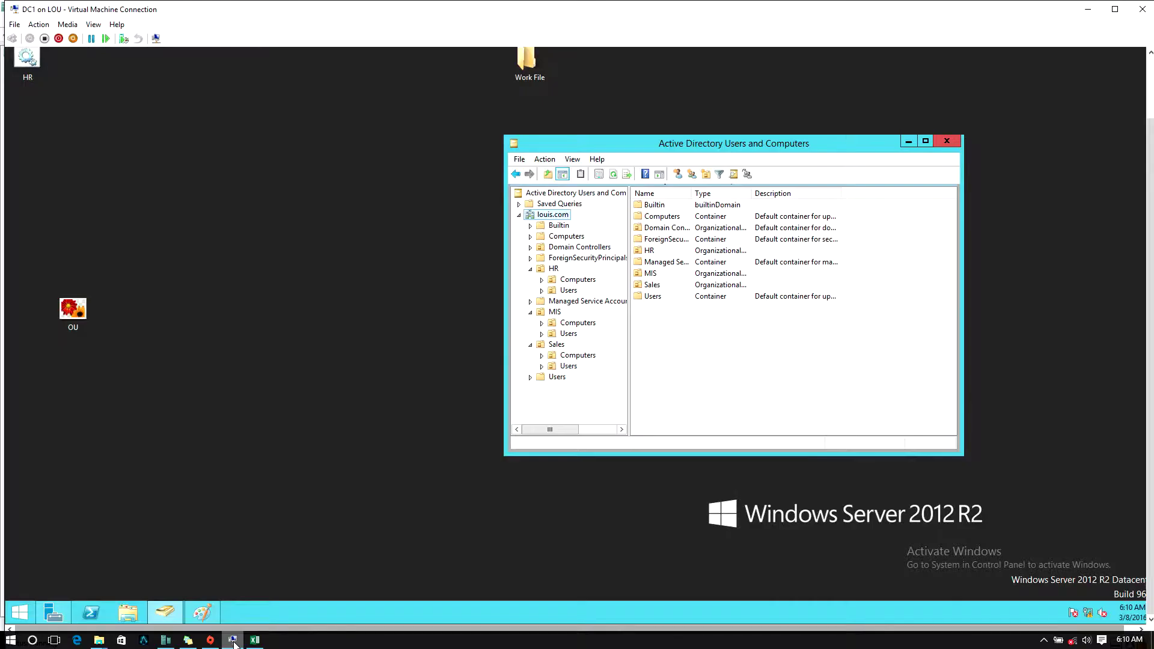
{"action": "left_click", "coordinate": [233, 326]}
{"action": "left_click", "coordinate": [93, 25]}
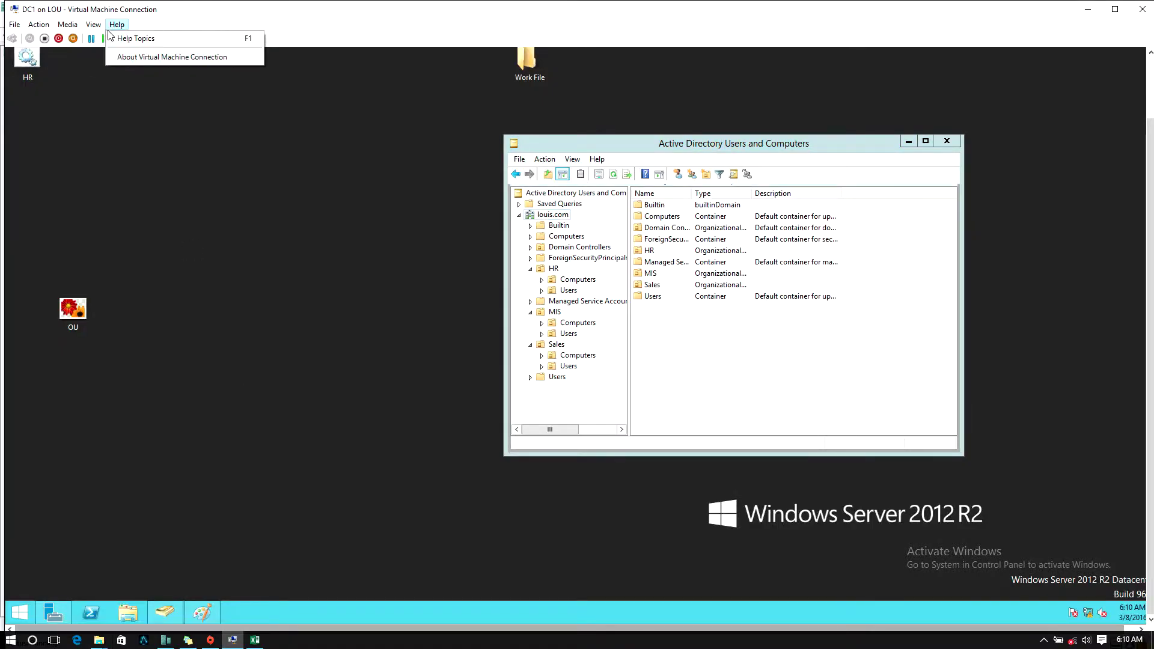
{"action": "left_click", "coordinate": [96, 36]}
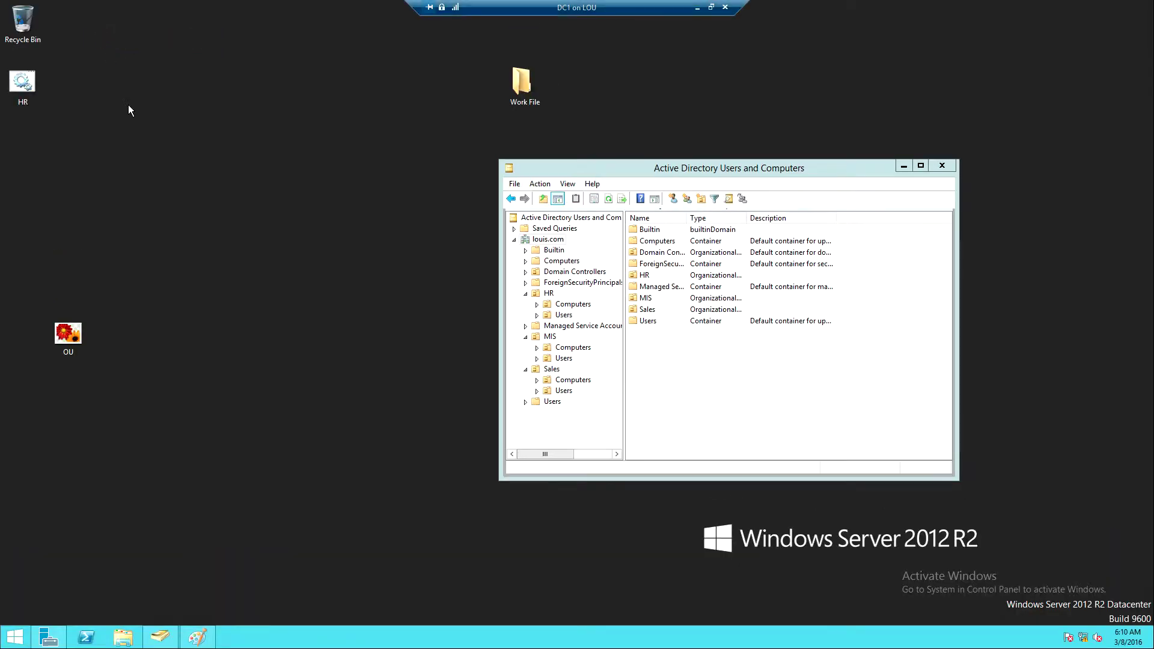
{"action": "right_click", "coordinate": [132, 112]}
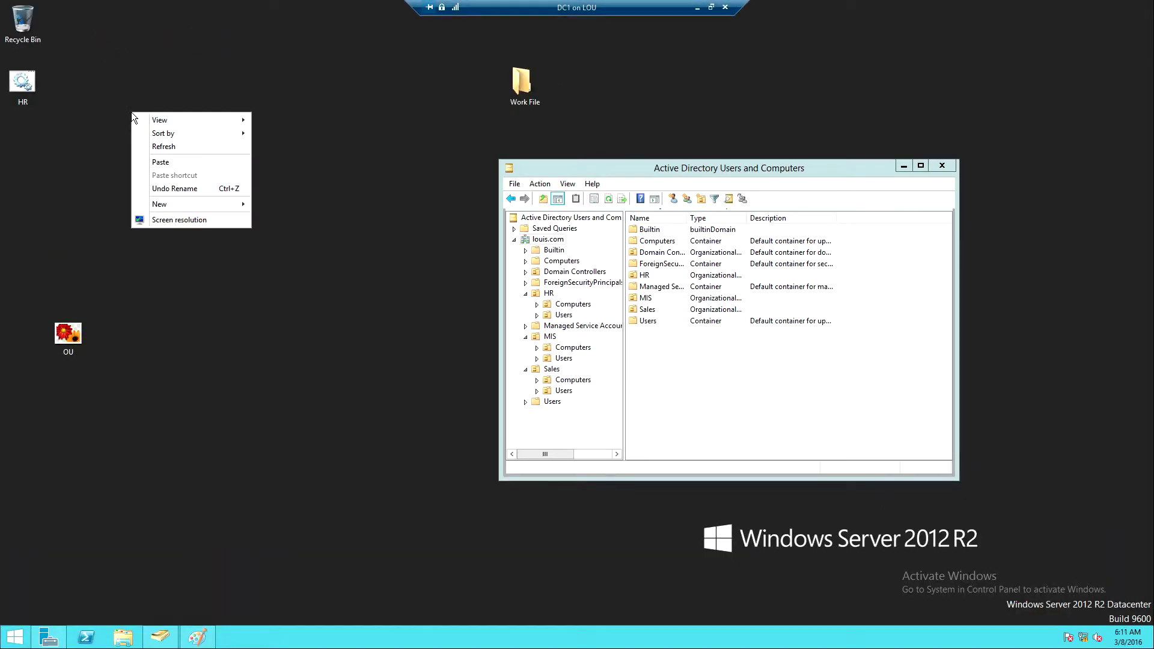
{"action": "left_click", "coordinate": [167, 162]}
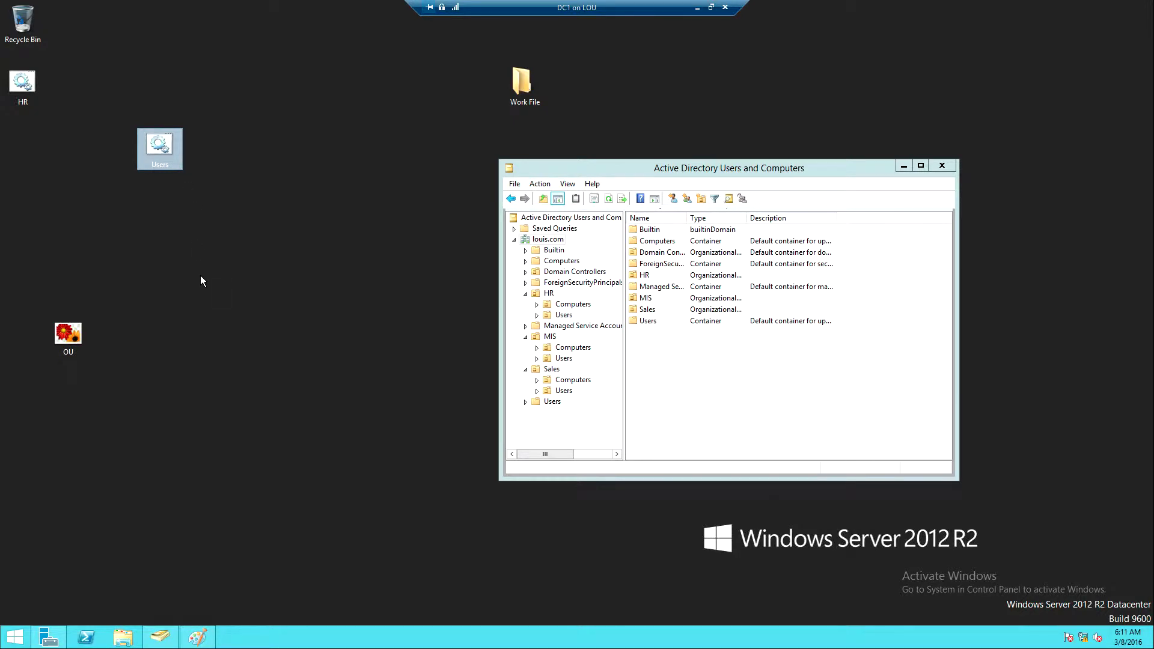
Step: Open a Command Prompt on DC1, change from the profile folder to Desktop, and list the contents of both directories
{"action": "key", "text": "super+r"}
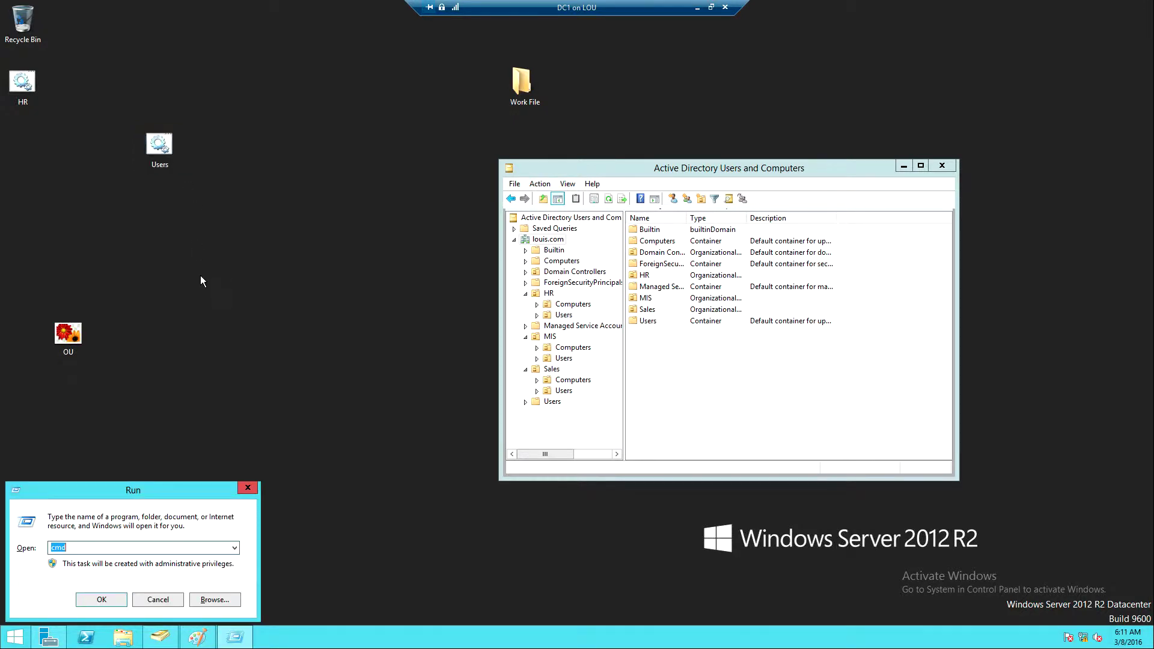
{"action": "key", "text": "Return"}
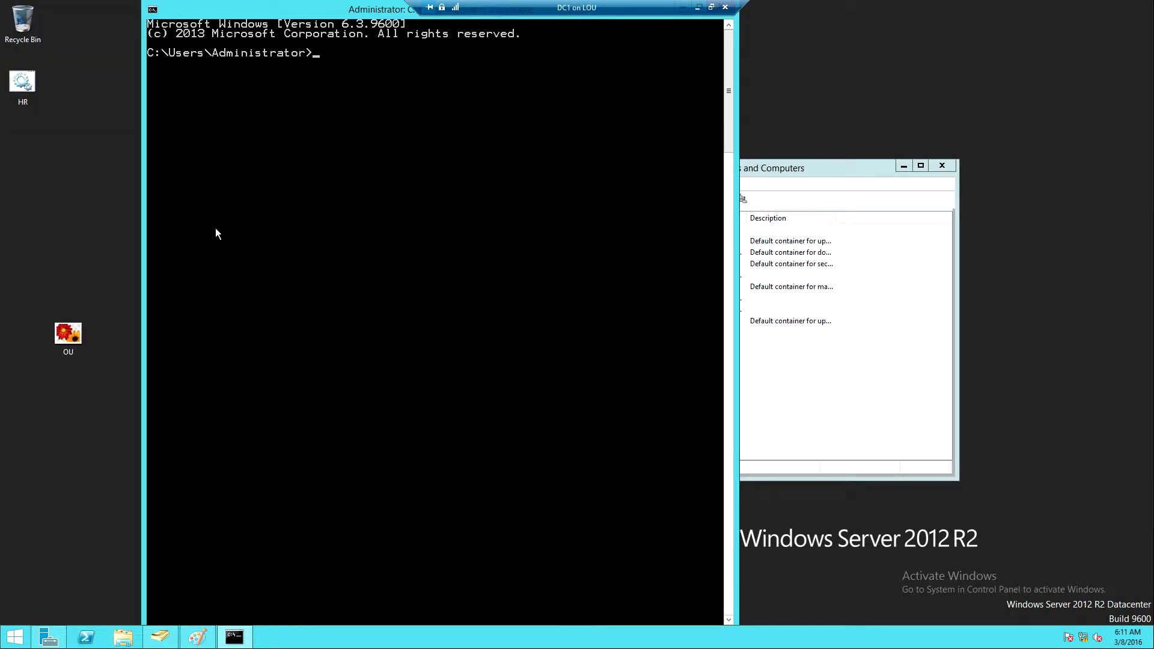
{"action": "type", "text": "dir"}
{"action": "key", "text": "Return"}
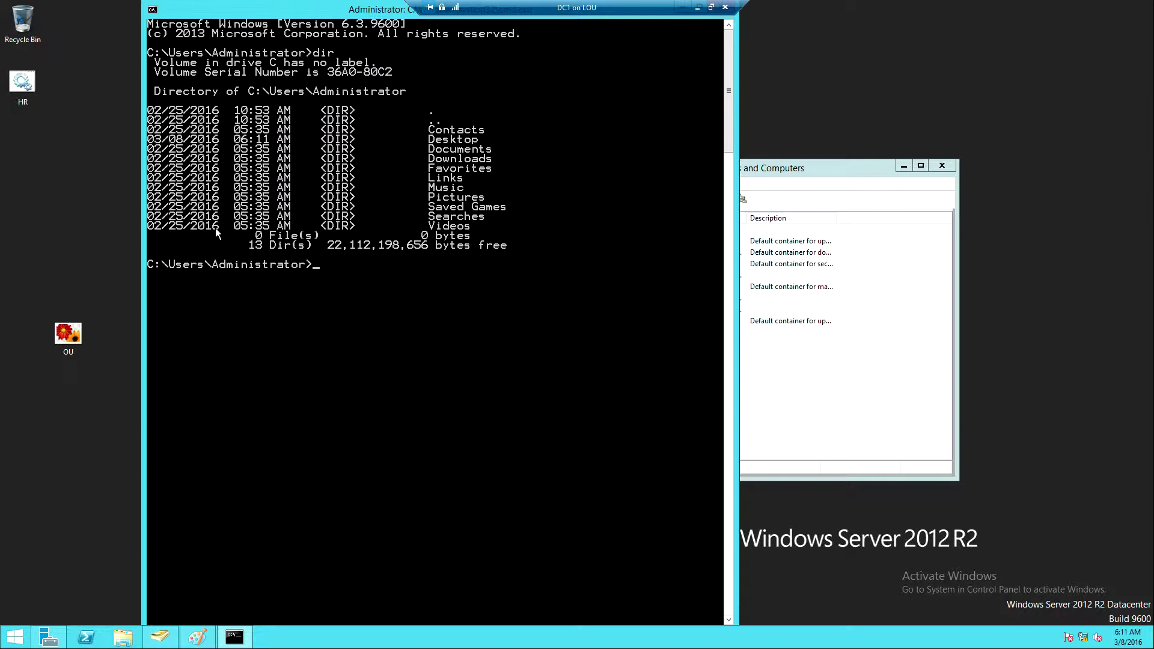
{"action": "type", "text": "cd Desktop"}
{"action": "key", "text": "Return"}
{"action": "type", "text": "dir"}
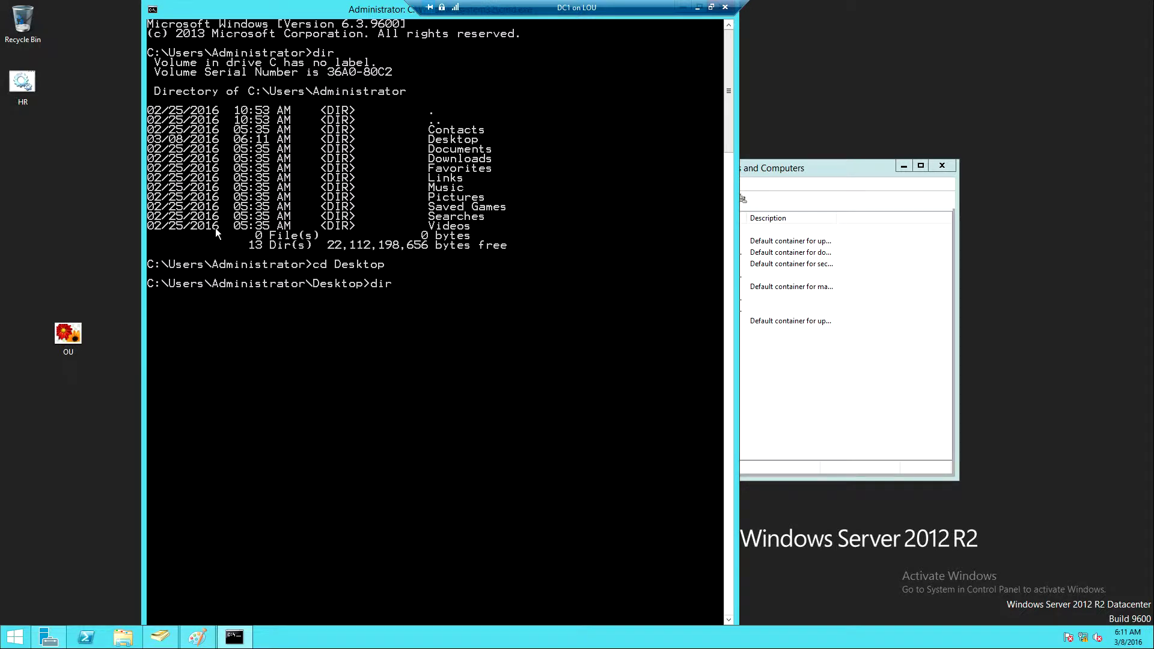
{"action": "key", "text": "Return"}
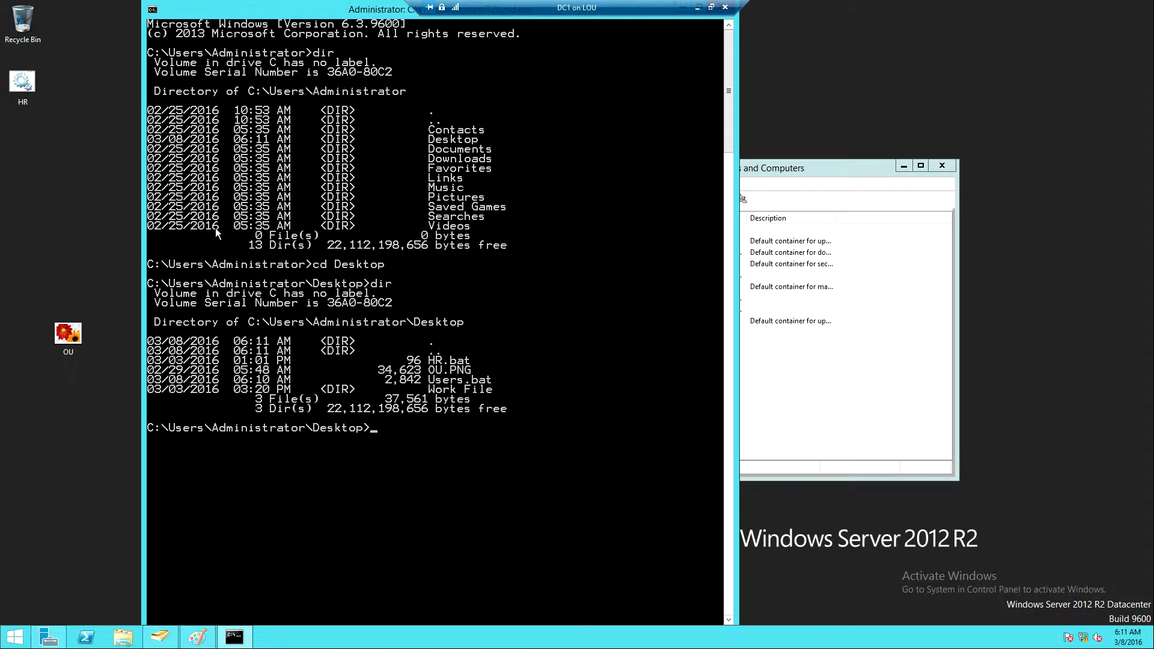
Step: Run Users.bat from the Desktop directory and close the Command Prompt window
{"action": "type", "text": "Use"}
{"action": "type", "text": "rs"}
{"action": "type", "text": ".bat"}
{"action": "key", "text": "Return"}
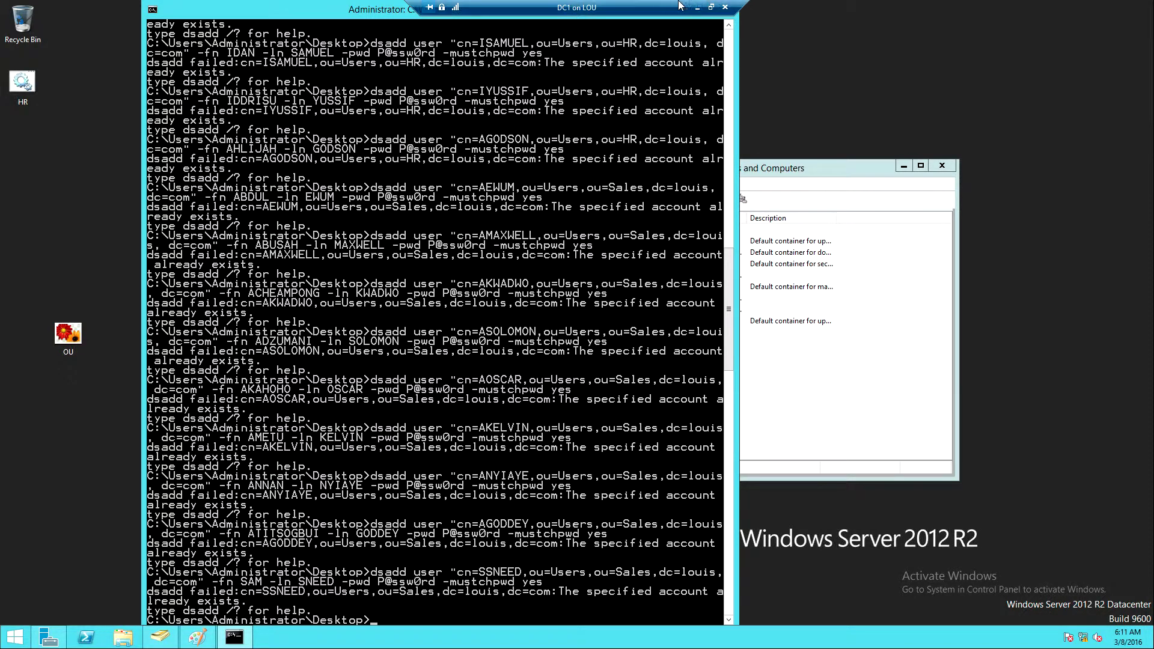
{"action": "left_click_drag", "start_coordinate": [338, 9], "coordinate": [557, 130]}
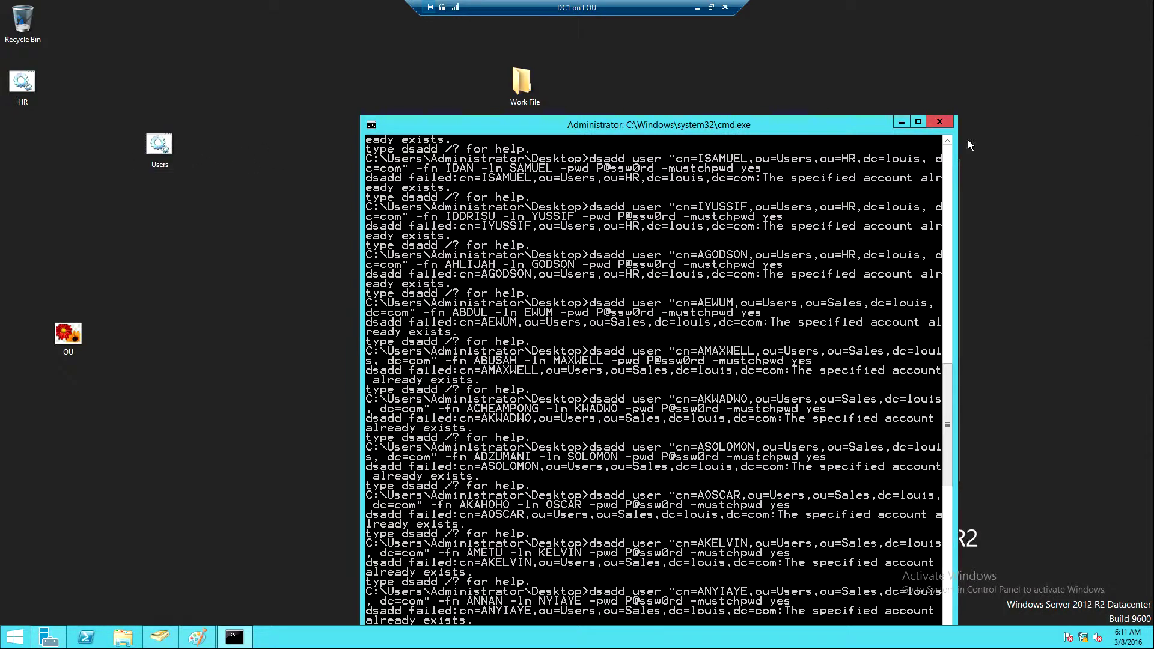
{"action": "left_click", "coordinate": [938, 122]}
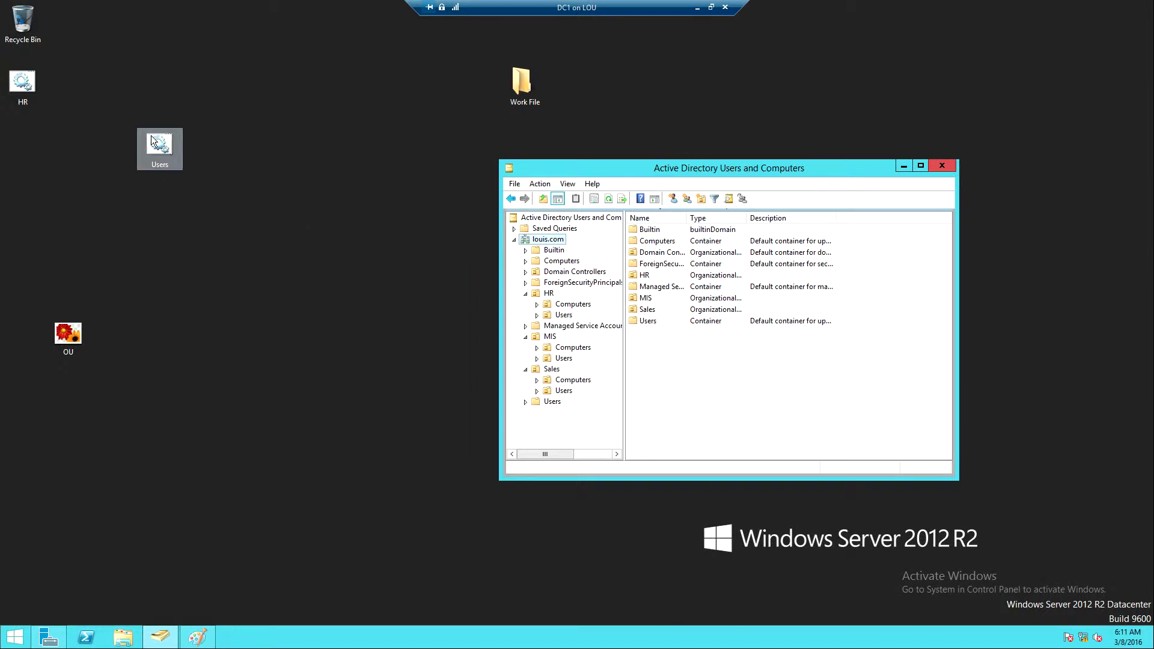
Step: Examine the user accounts in the Users units under Sales, MIS and HR in Active Directory Users and Computers
{"action": "left_click", "coordinate": [551, 393]}
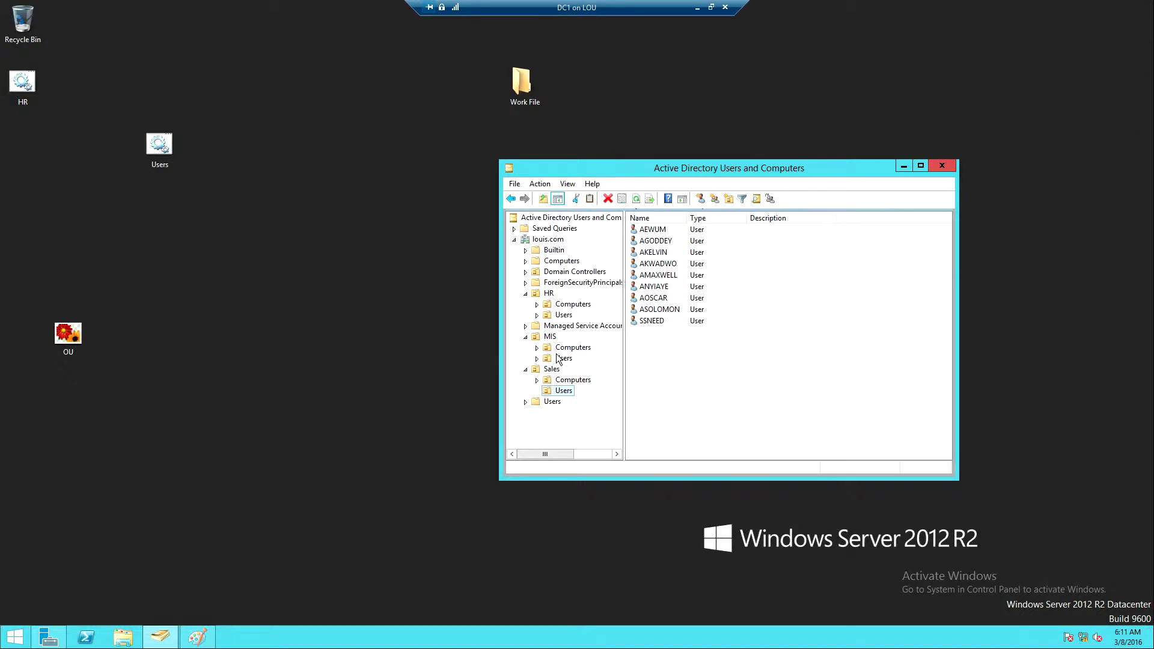
{"action": "left_click", "coordinate": [551, 358]}
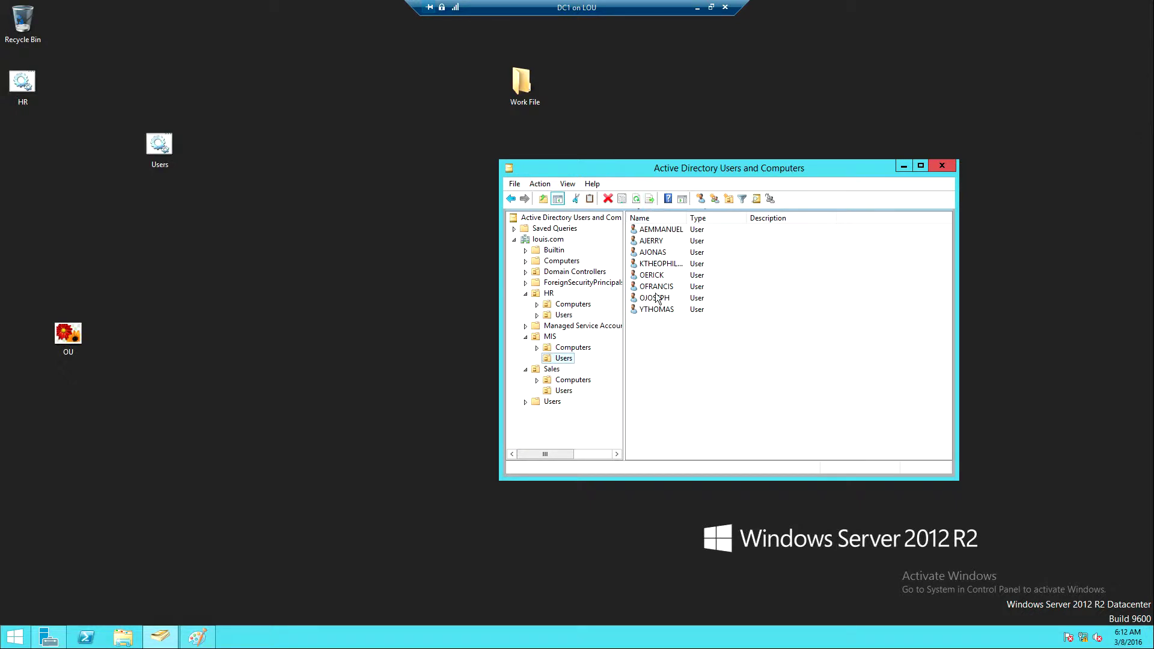
{"action": "left_click", "coordinate": [559, 315]}
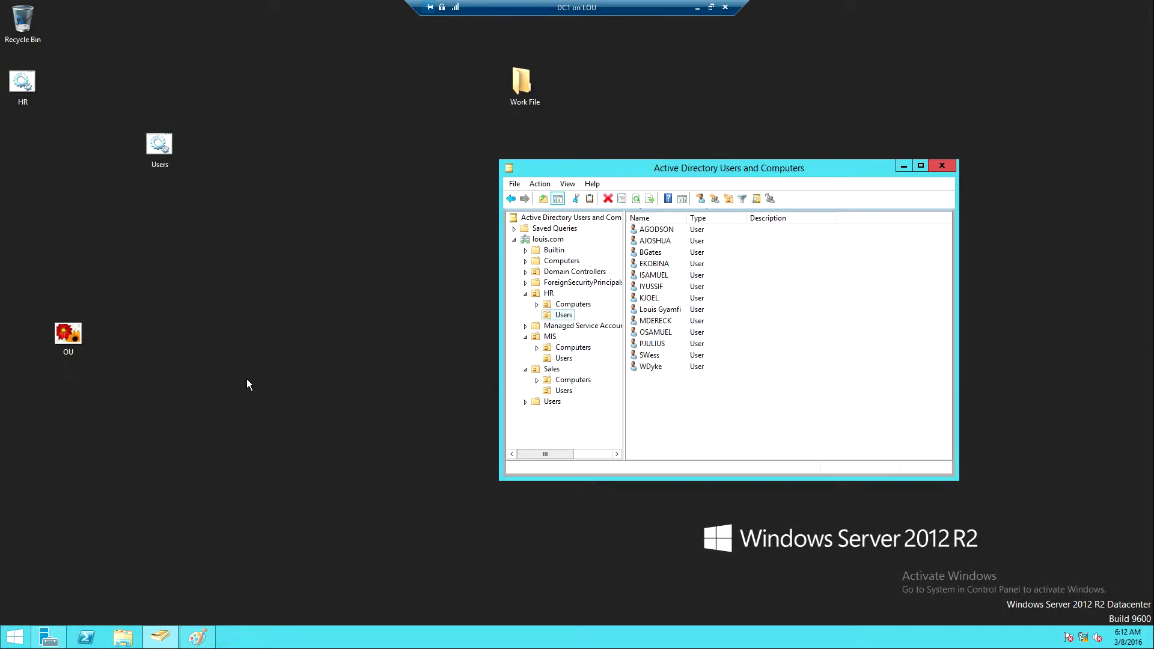
{"action": "left_click", "coordinate": [110, 258]}
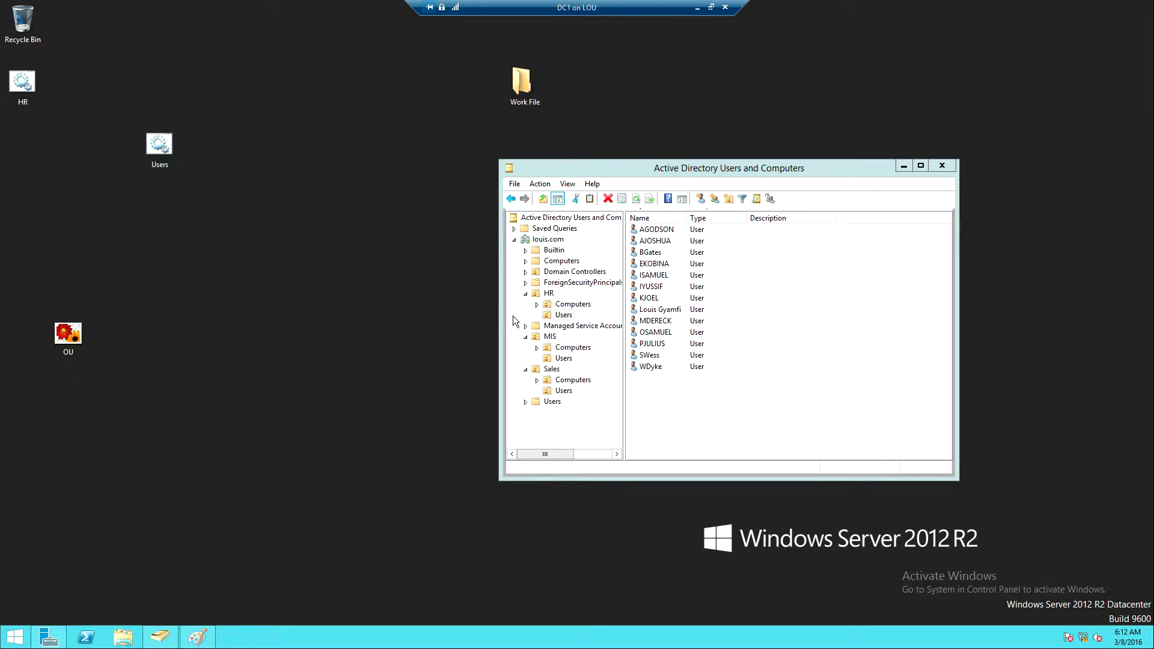
{"action": "left_click", "coordinate": [557, 358]}
{"action": "left_click", "coordinate": [551, 393]}
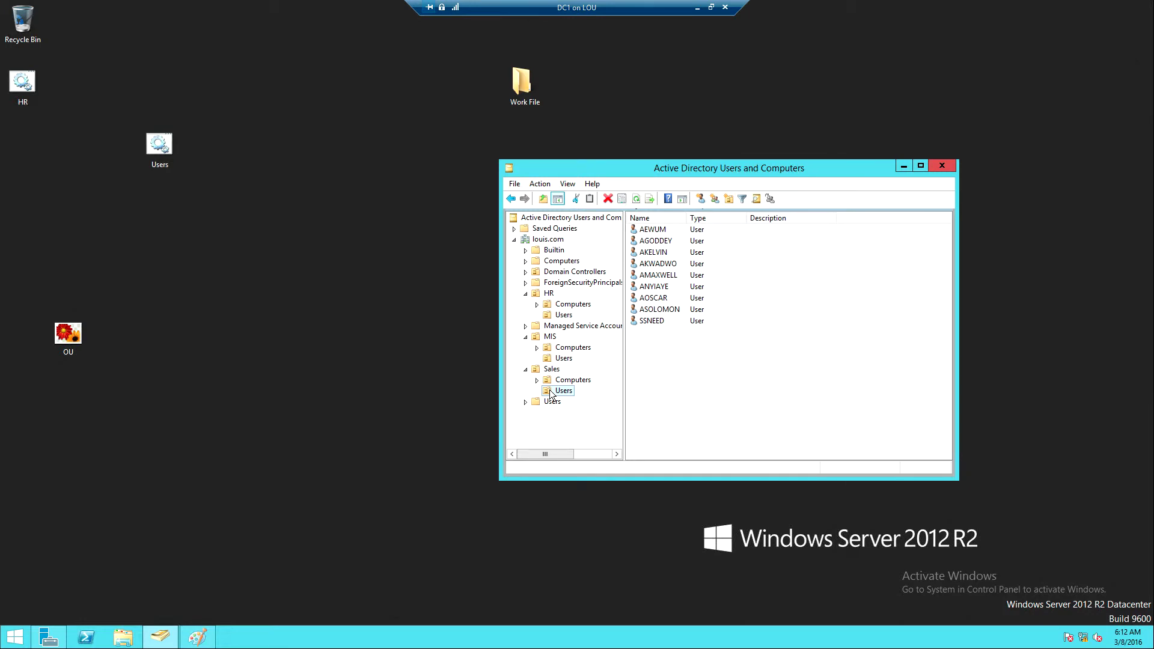
{"action": "left_click", "coordinate": [697, 8]}
{"action": "left_click", "coordinate": [1043, 641]}
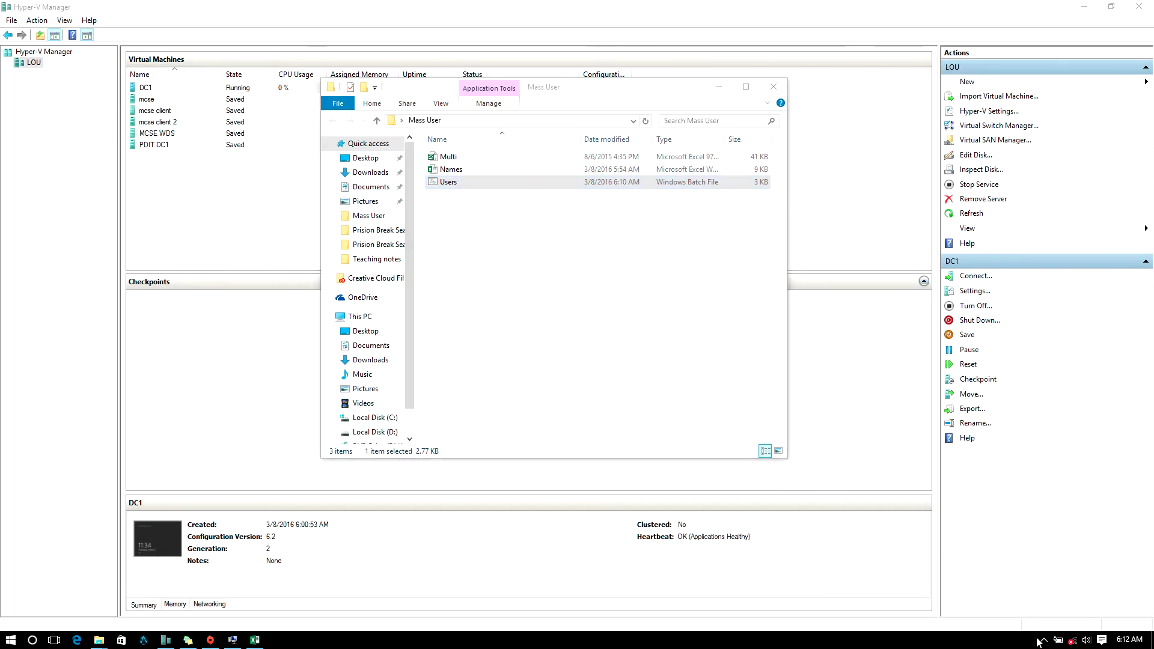
{"action": "left_click", "coordinate": [1056, 619]}
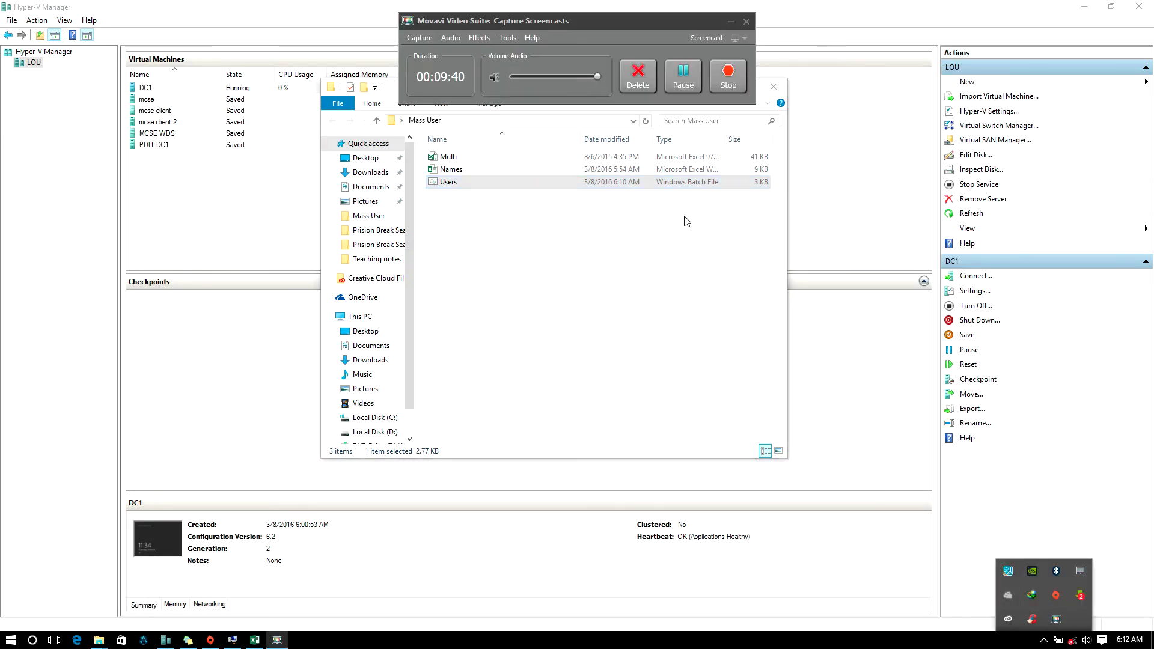